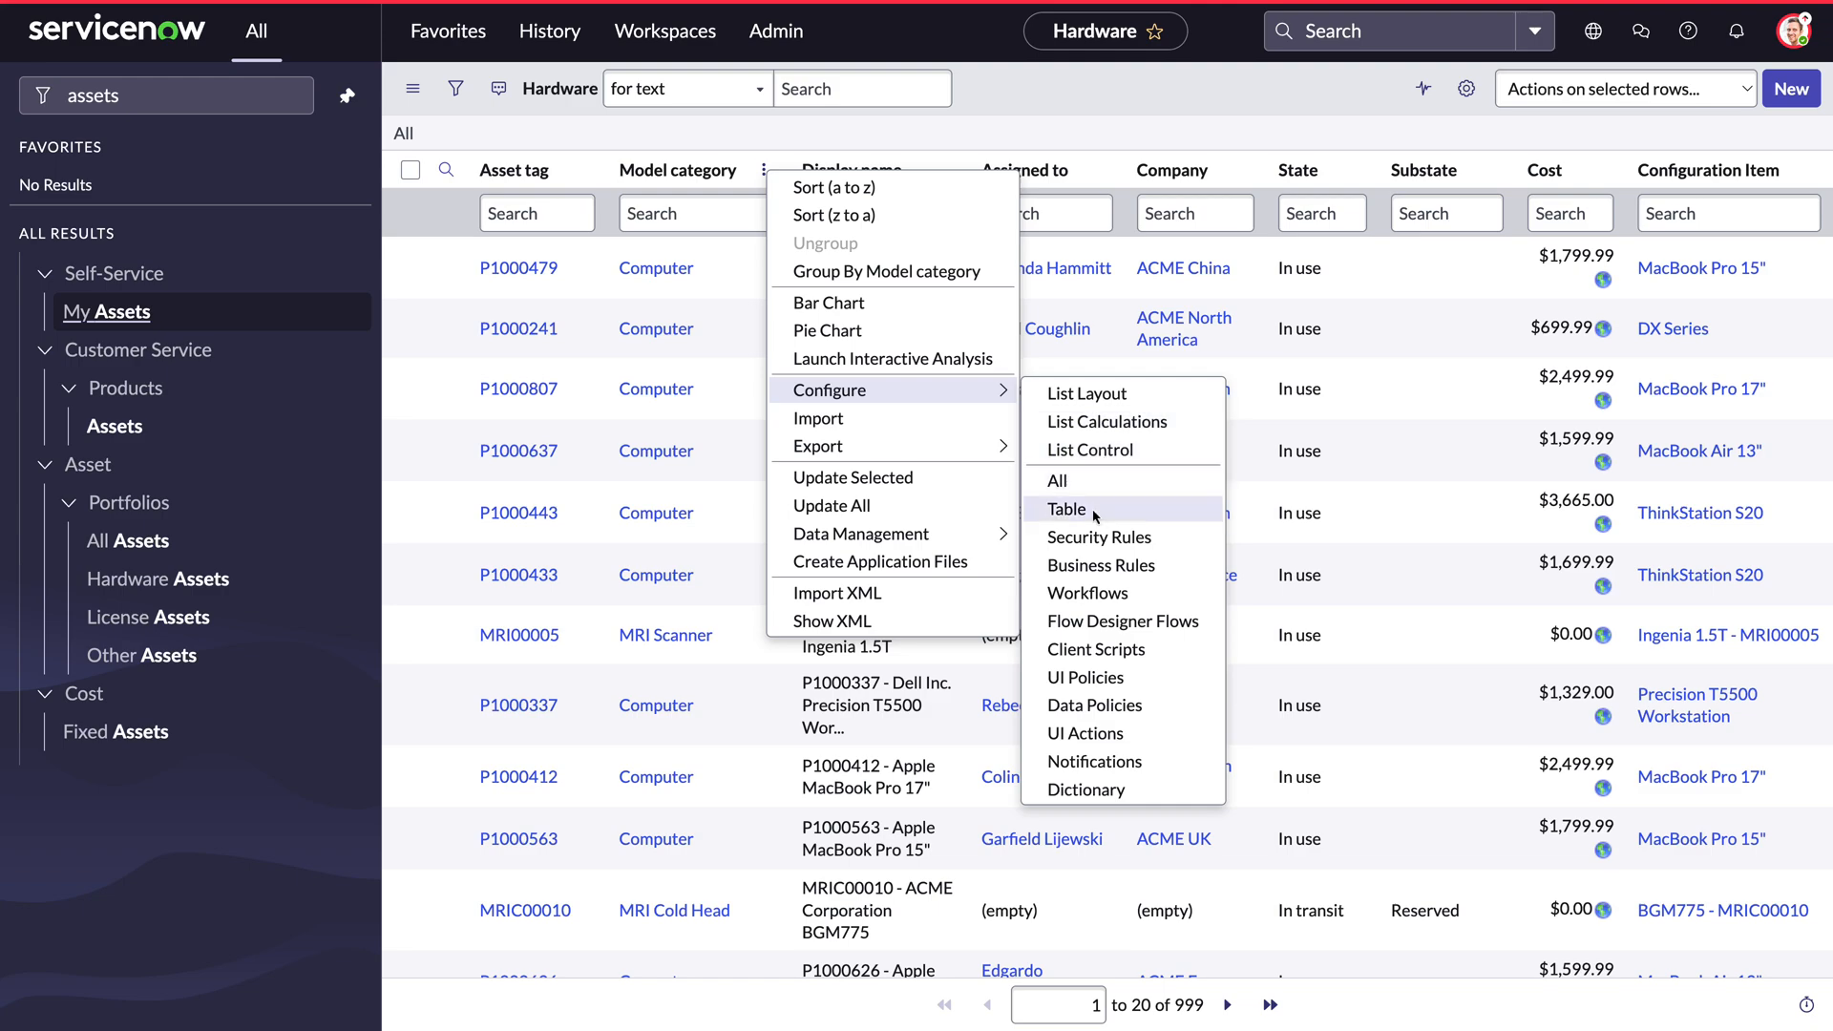
- Open the Hardware table's configuration record and start adding the table to the service catalog as a record producer
left_click(1094, 512)
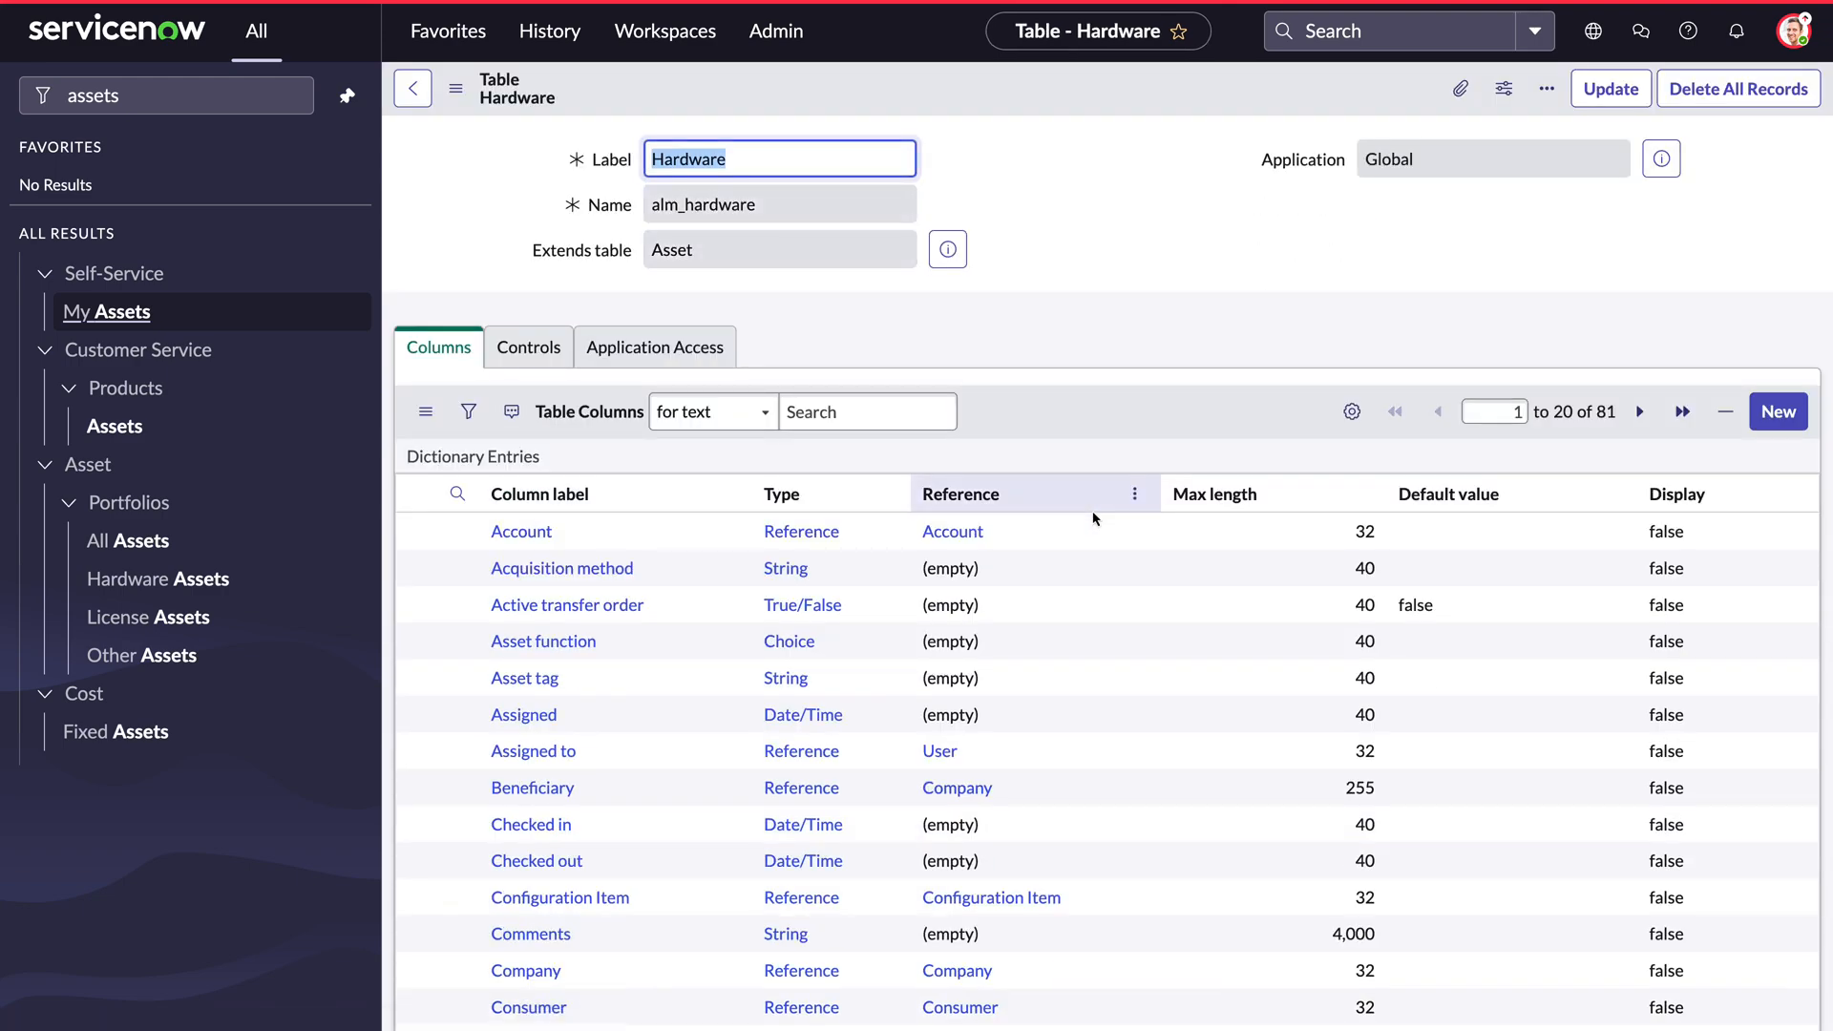
scroll(685, 559, "down", 10)
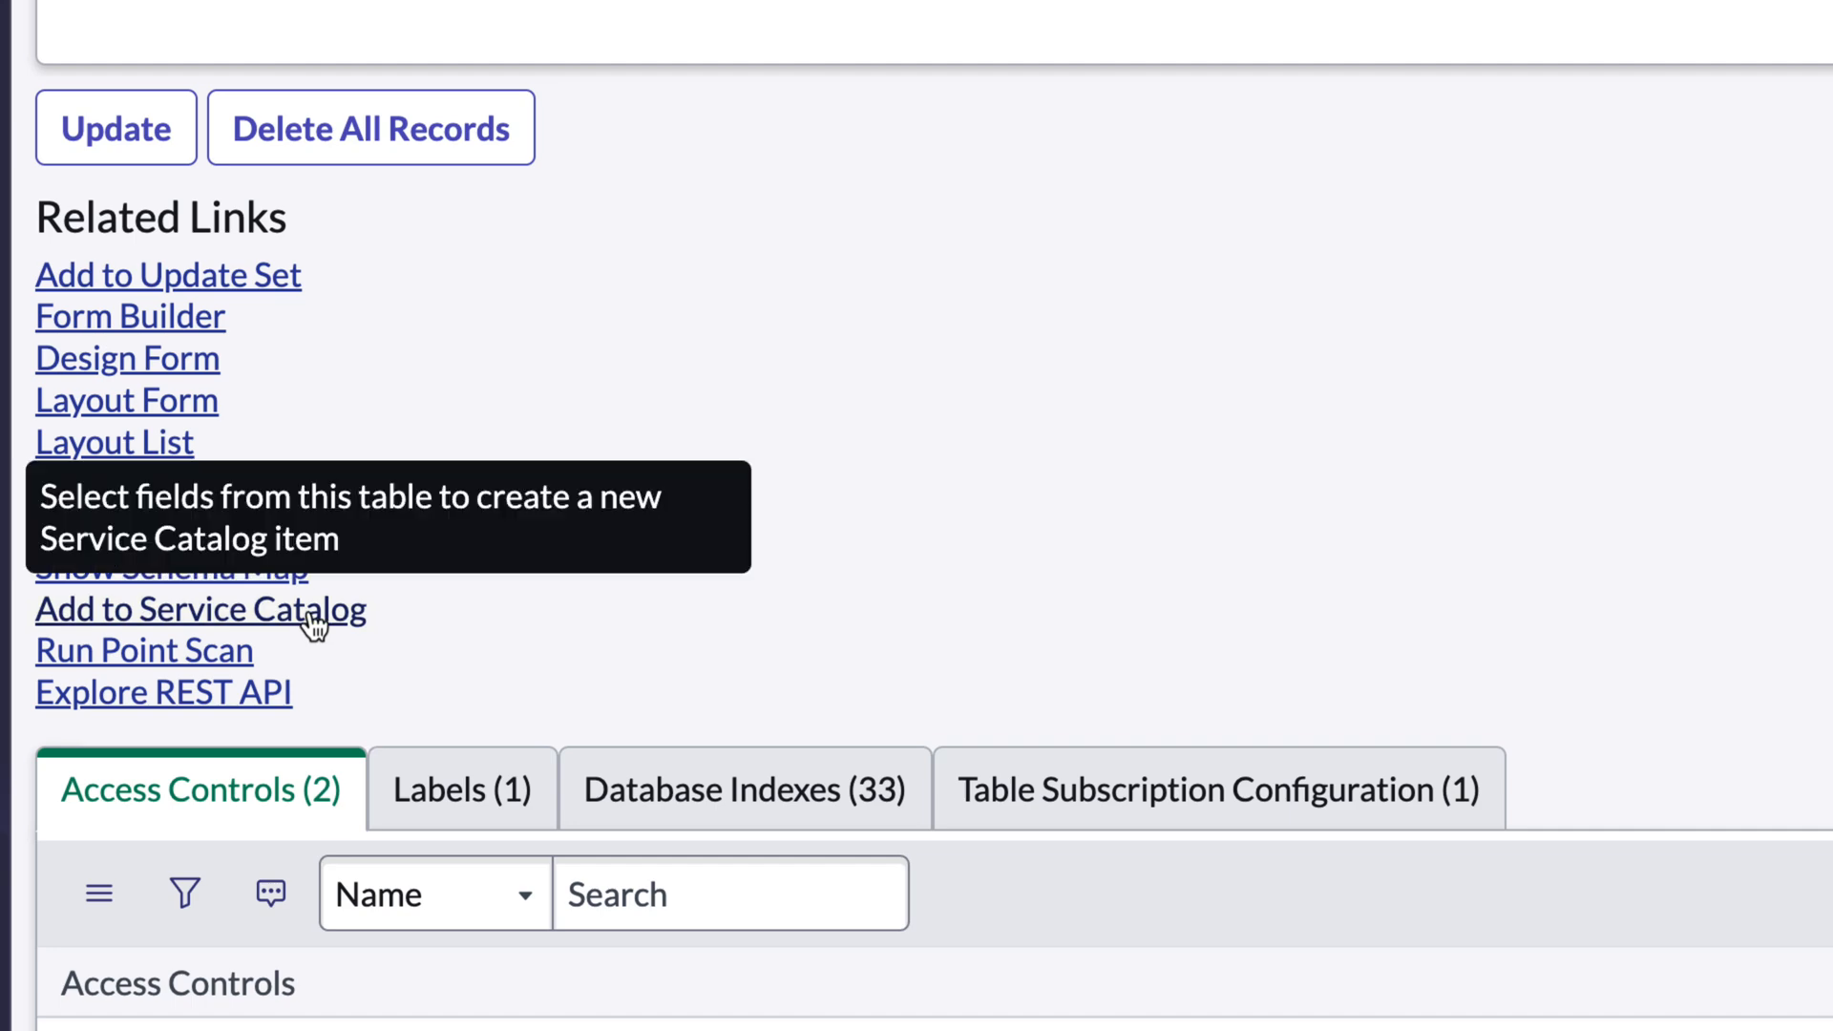
left_click(314, 626)
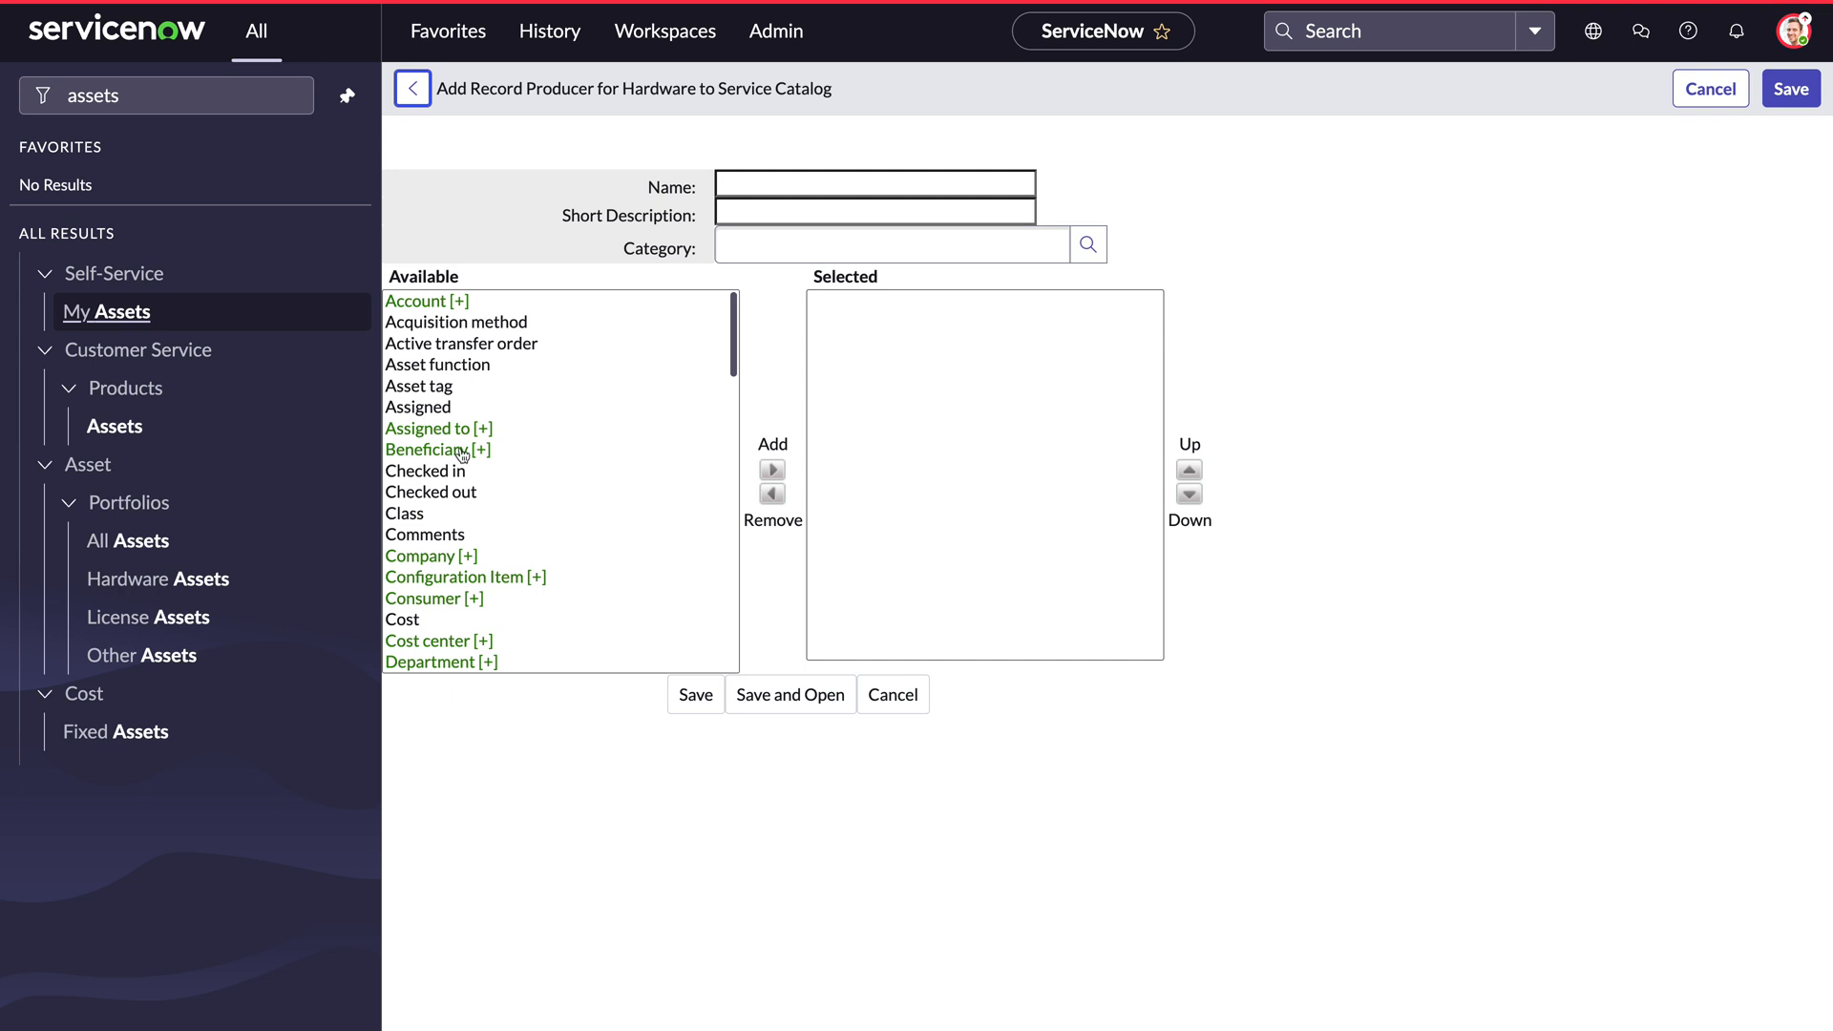
- Add the Model category, Model and Asset tag fields to the record producer's selected fields
scroll(500, 536, "down", 1)
scroll(499, 537, "down", 10)
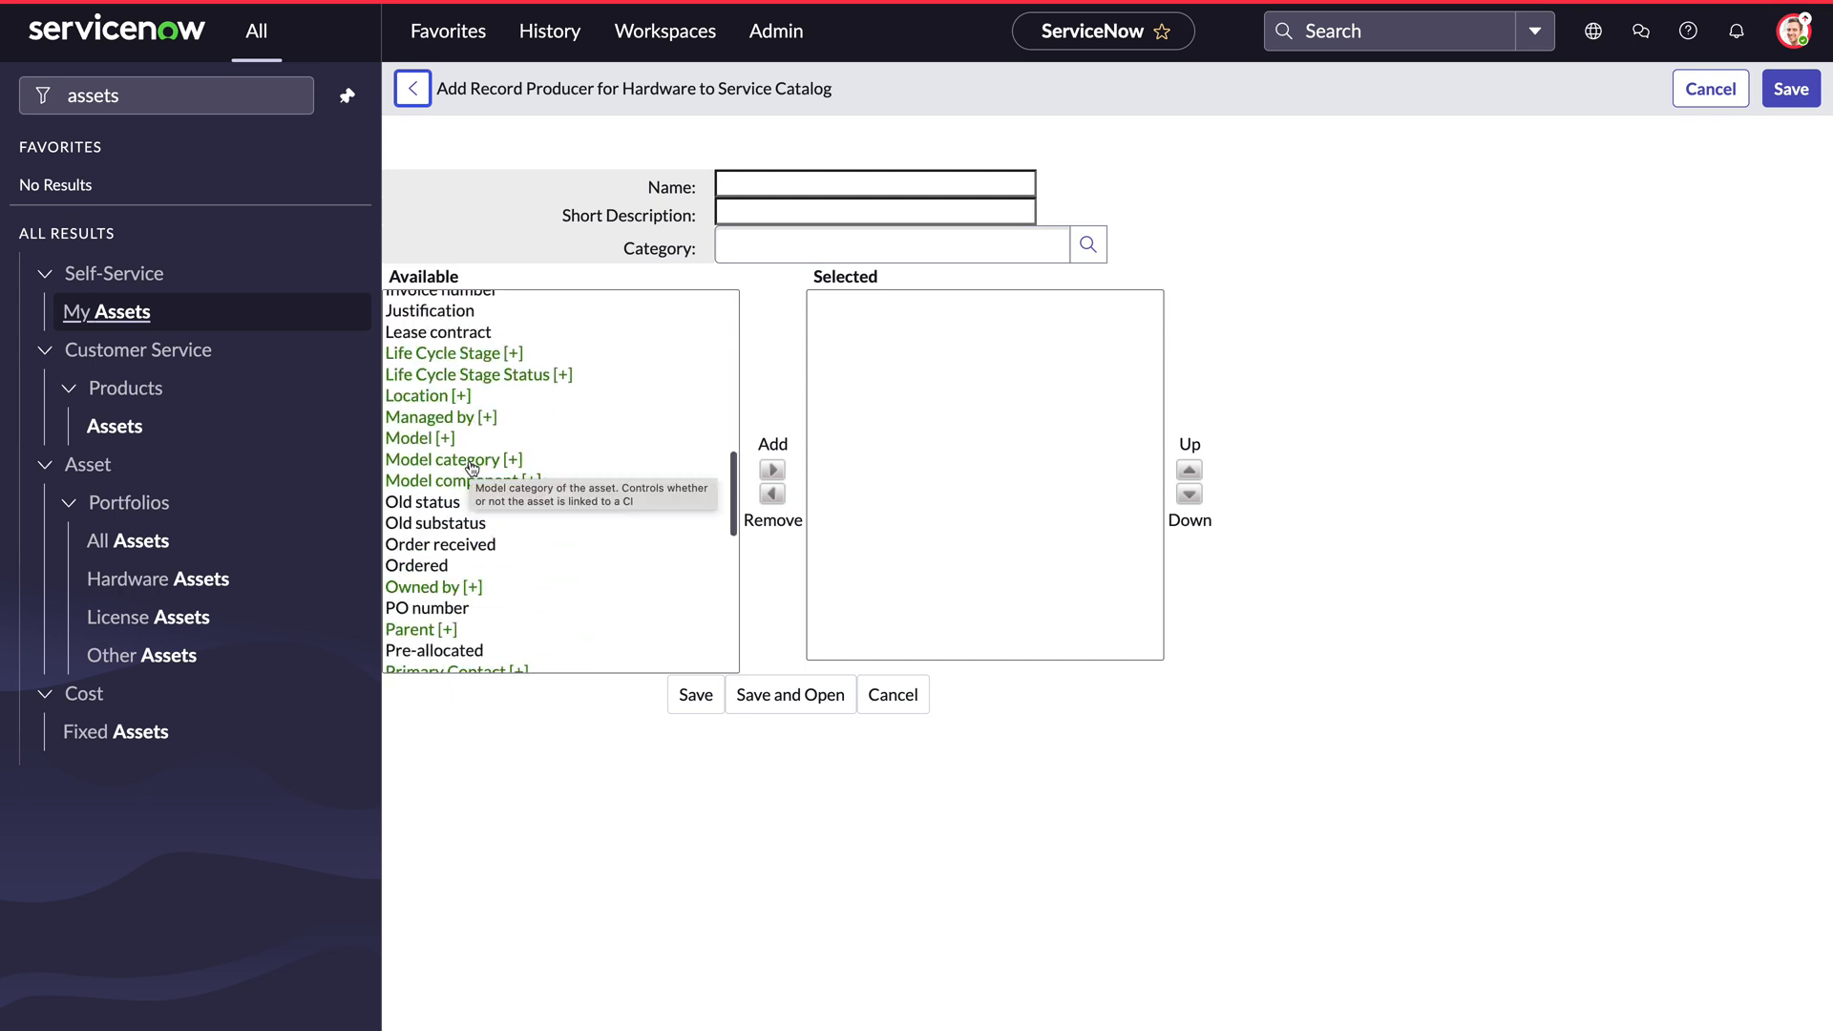
double_click(471, 464)
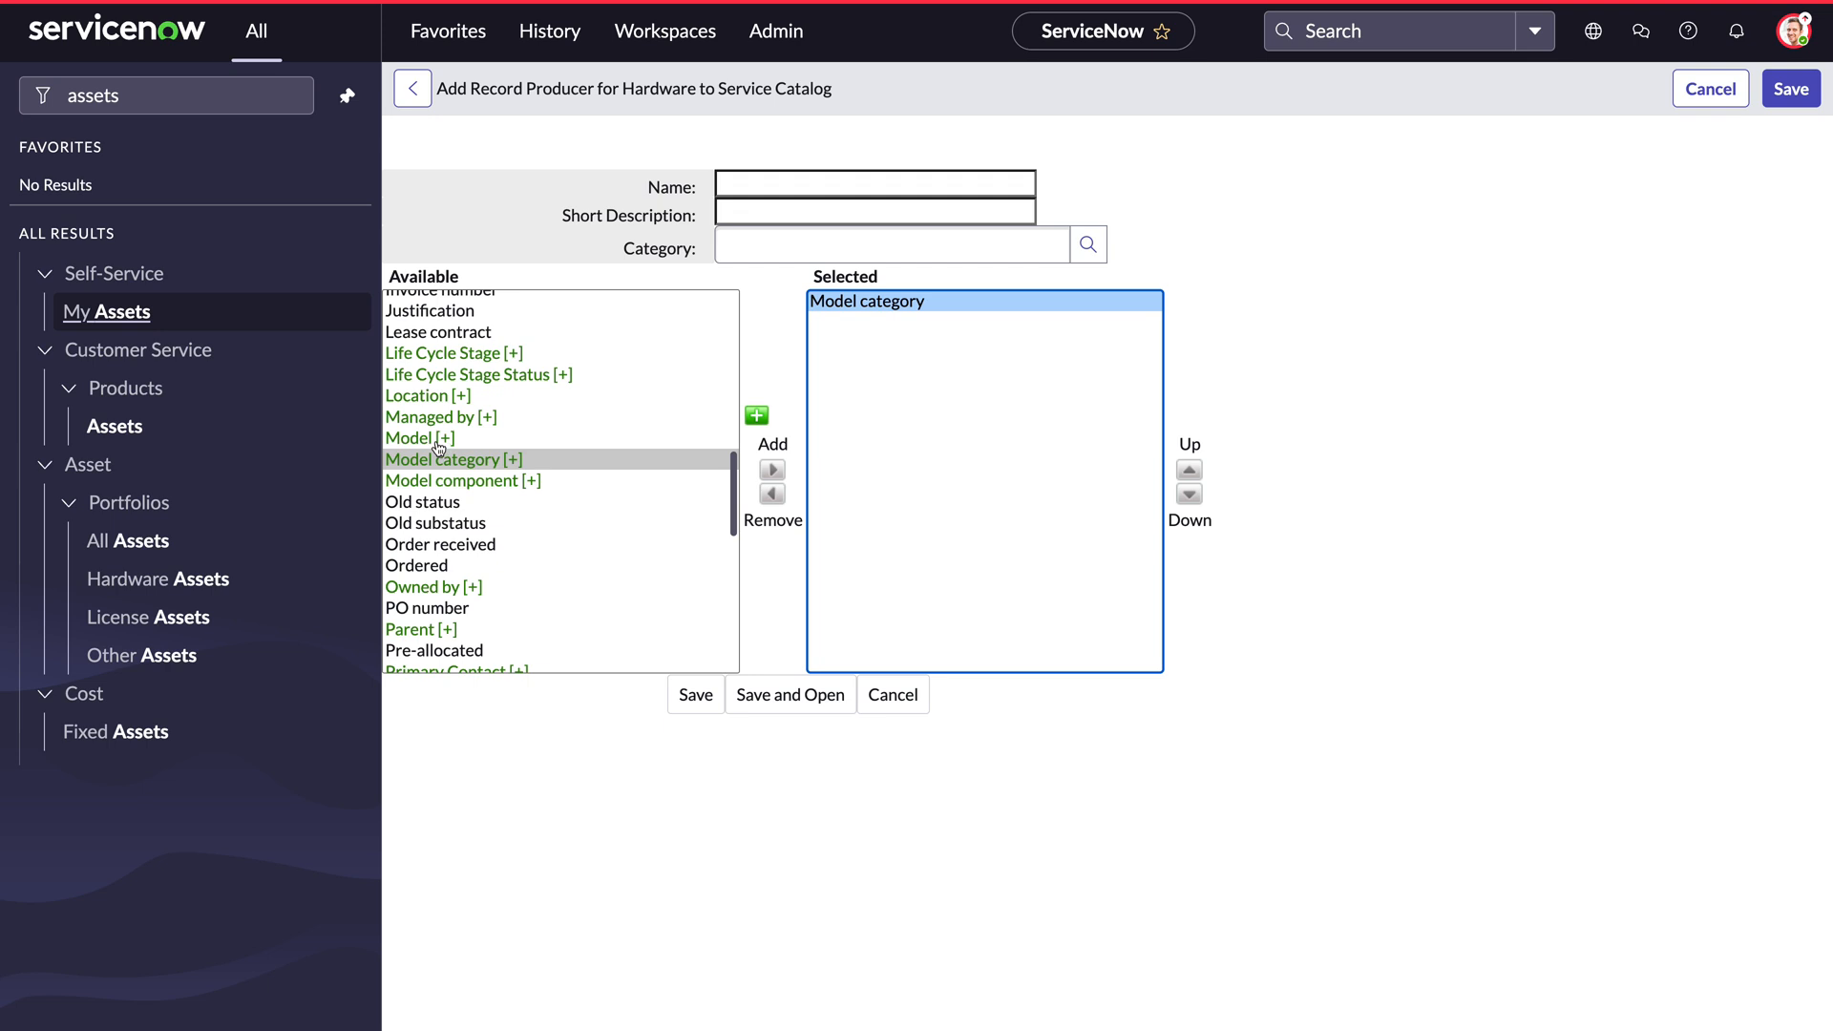
double_click(439, 443)
scroll(488, 445, "up", 10)
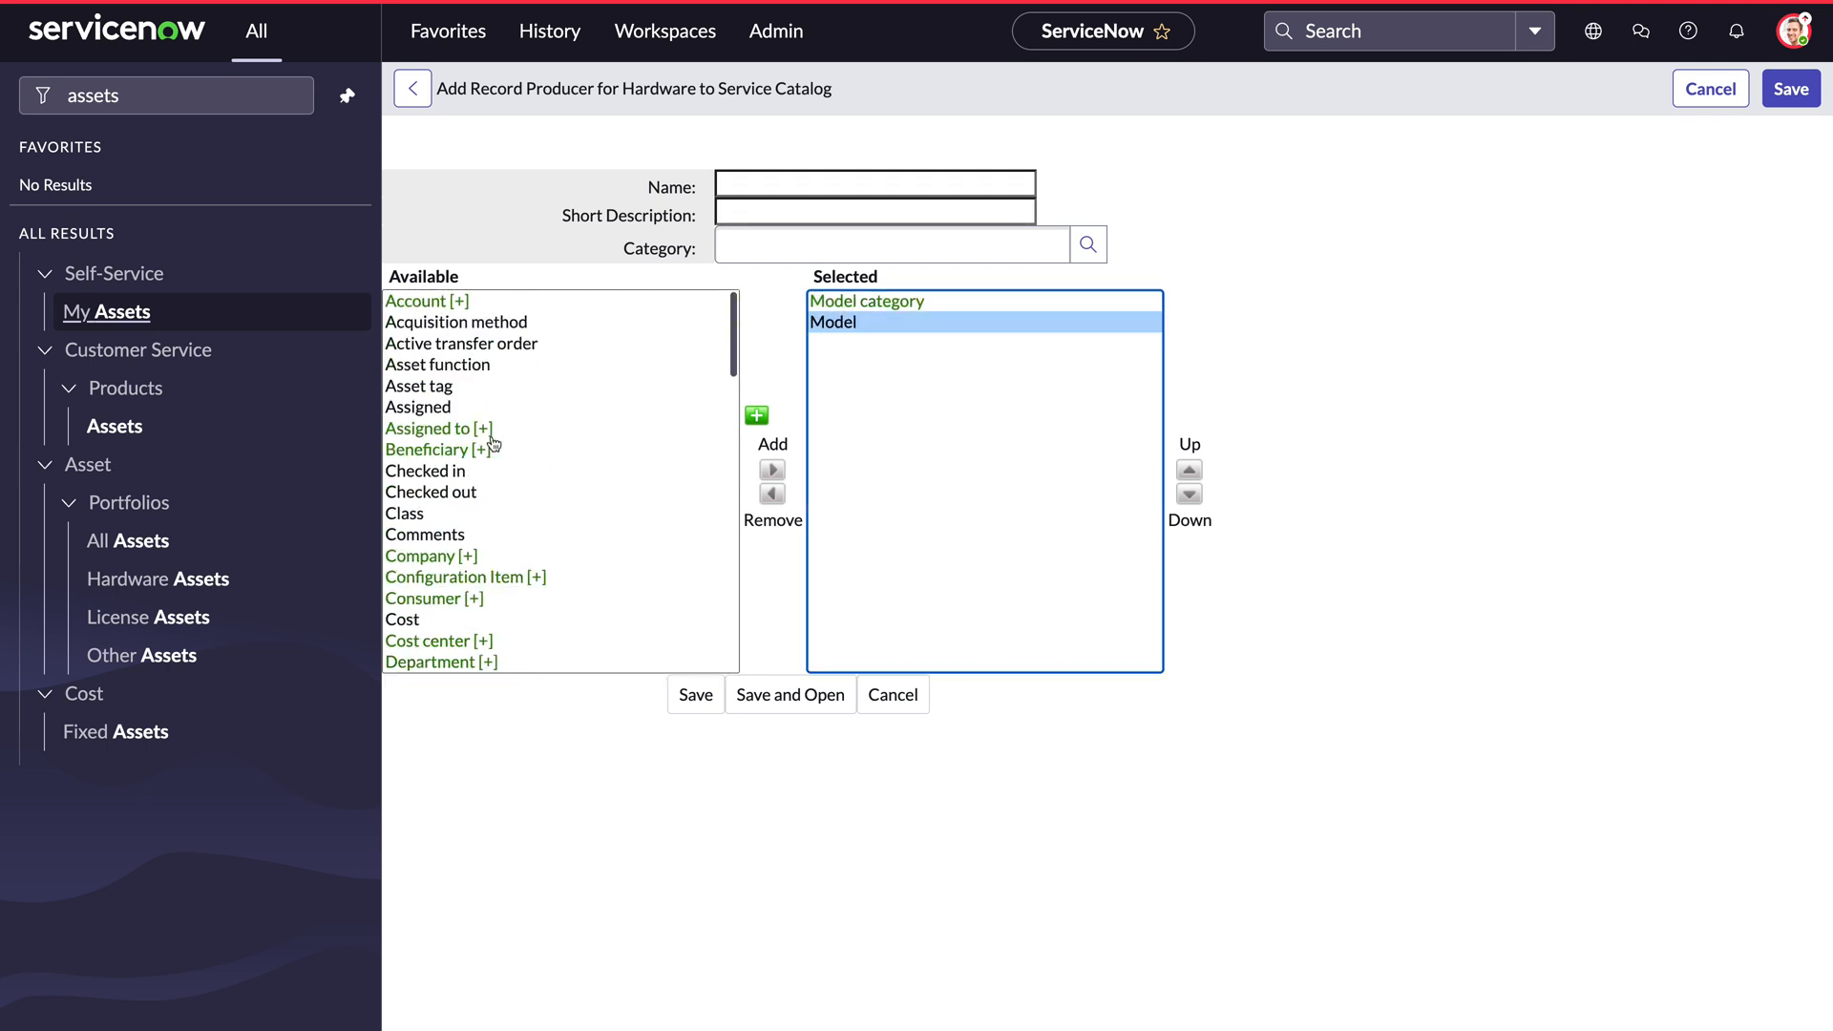
left_click(441, 389)
double_click(441, 389)
- Add the Serial number and Assigned to fields to the record producer's selected fields
scroll(516, 410, "down", 10)
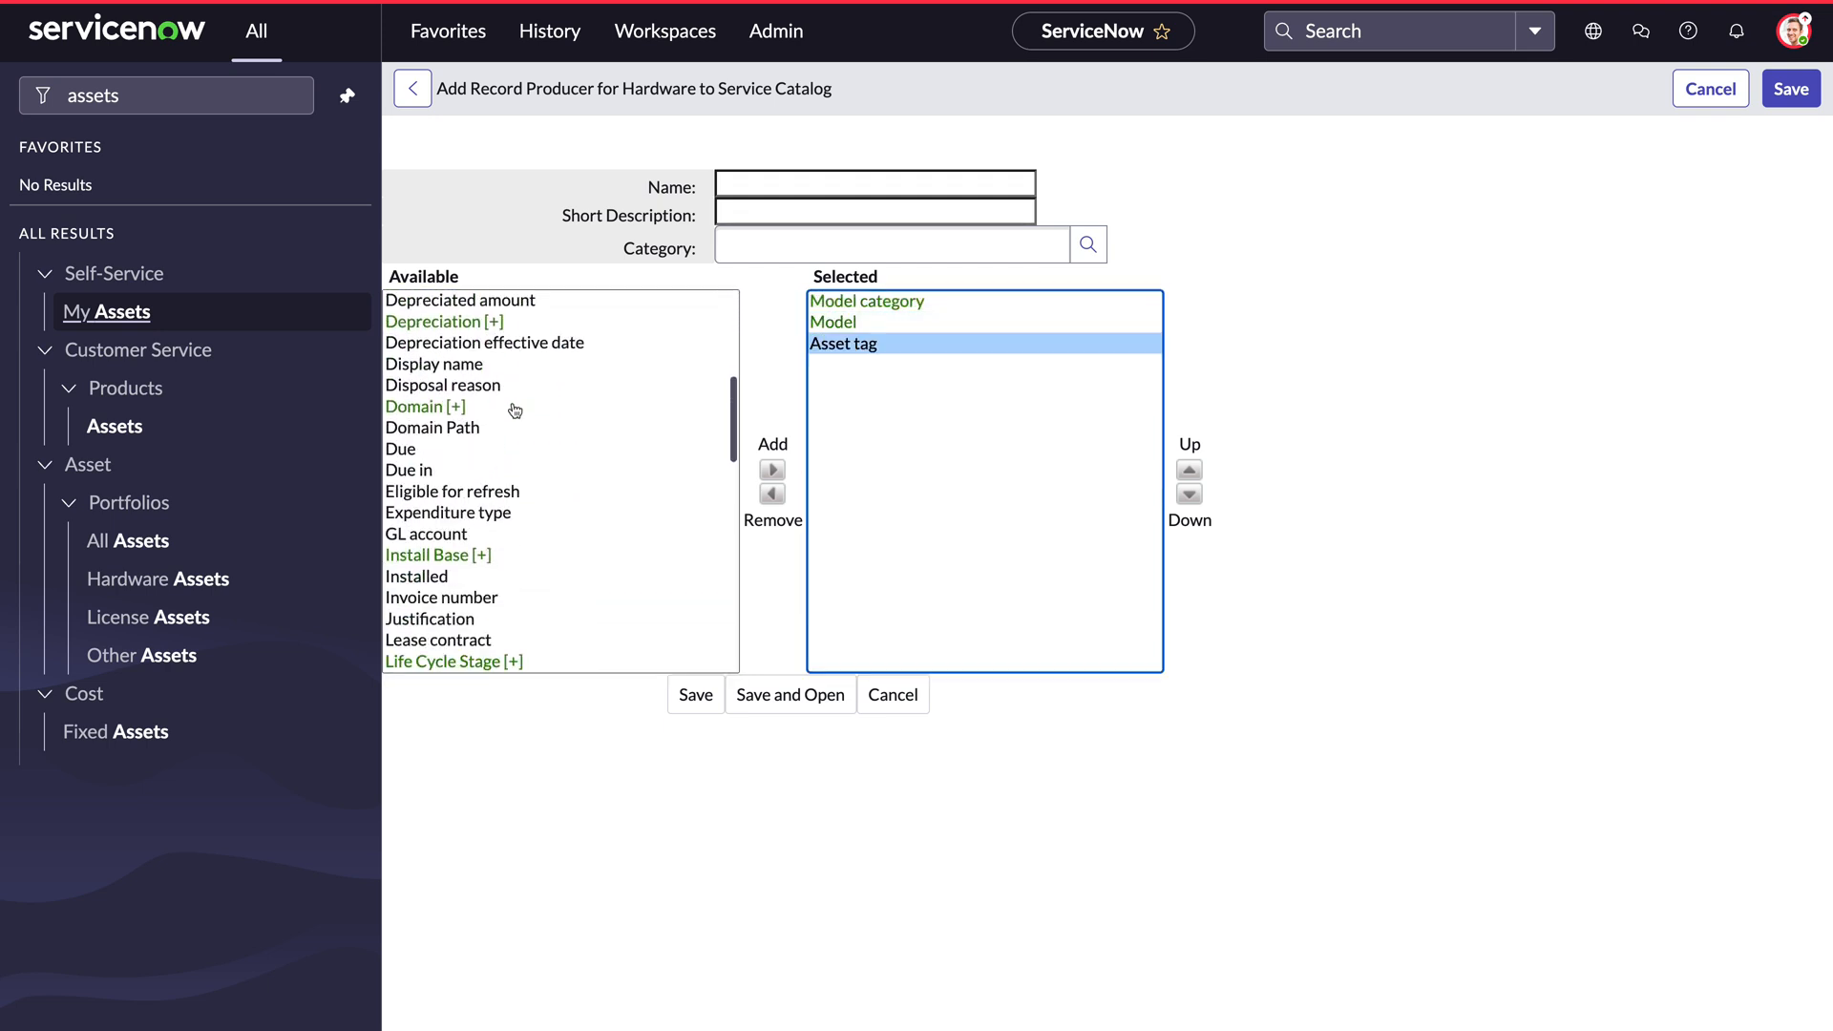
scroll(516, 410, "down", 4)
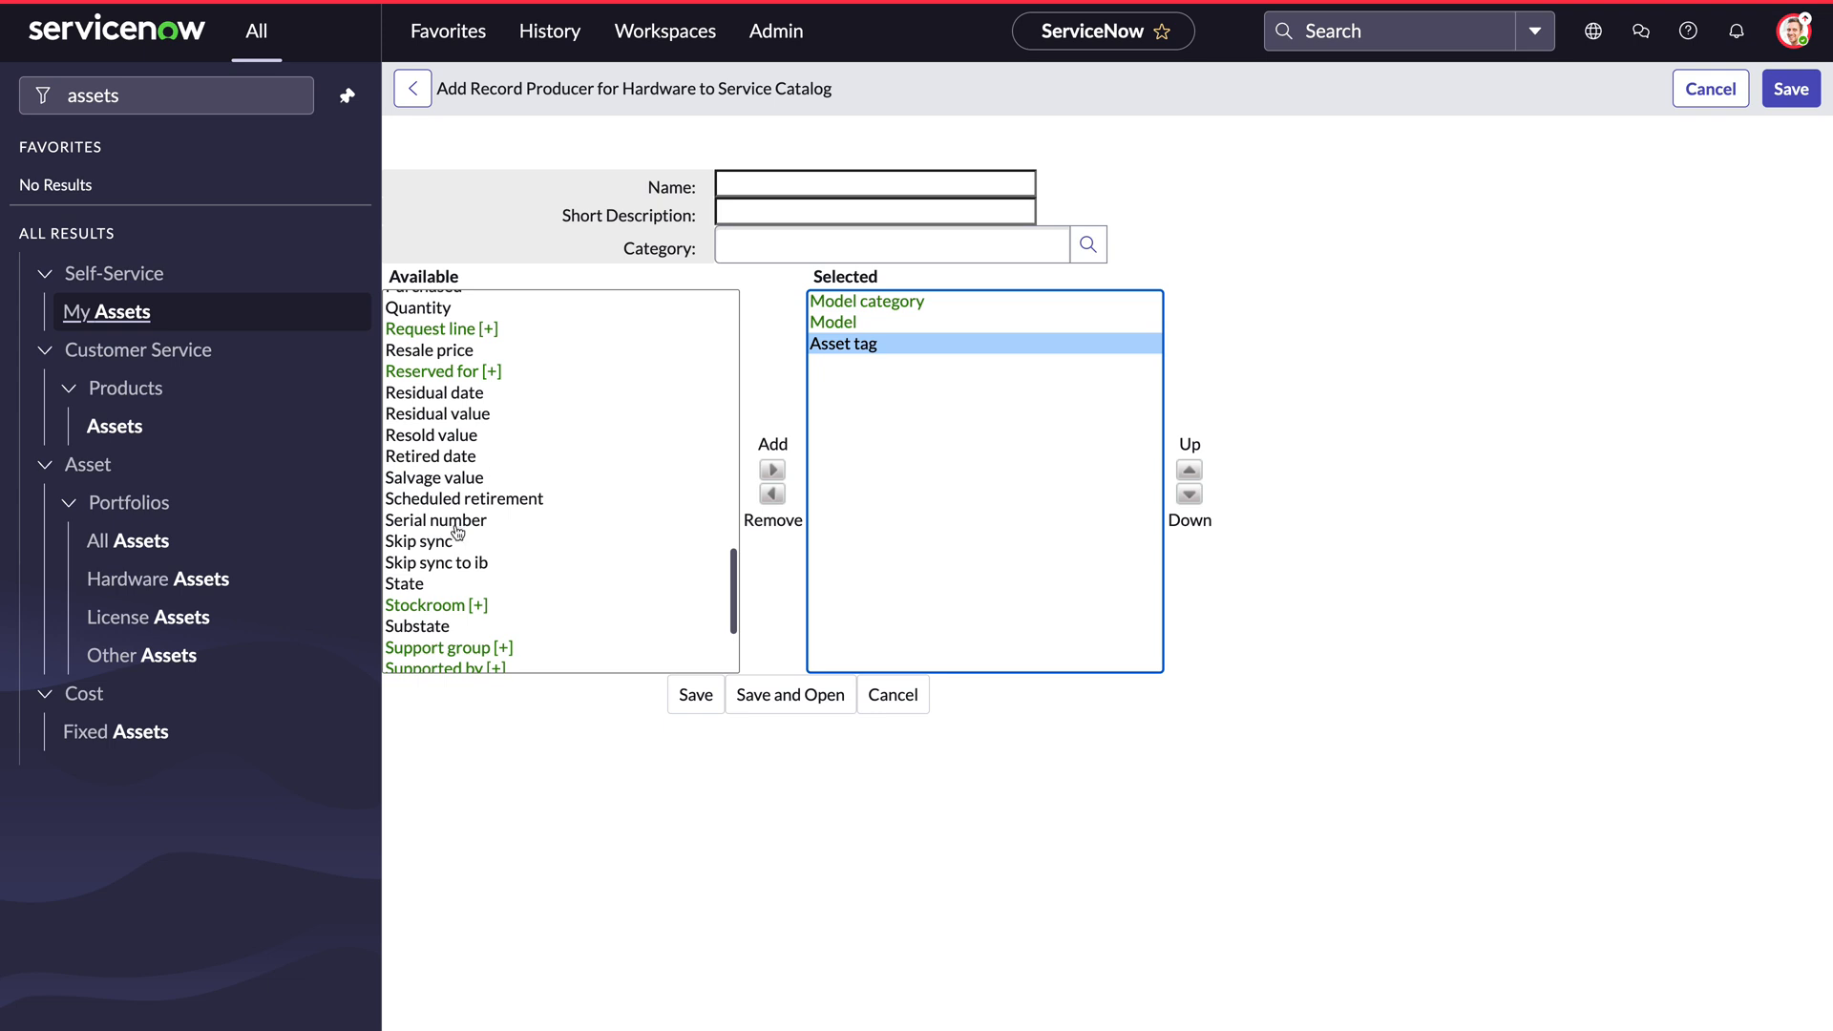
double_click(461, 522)
scroll(512, 490, "up", 10)
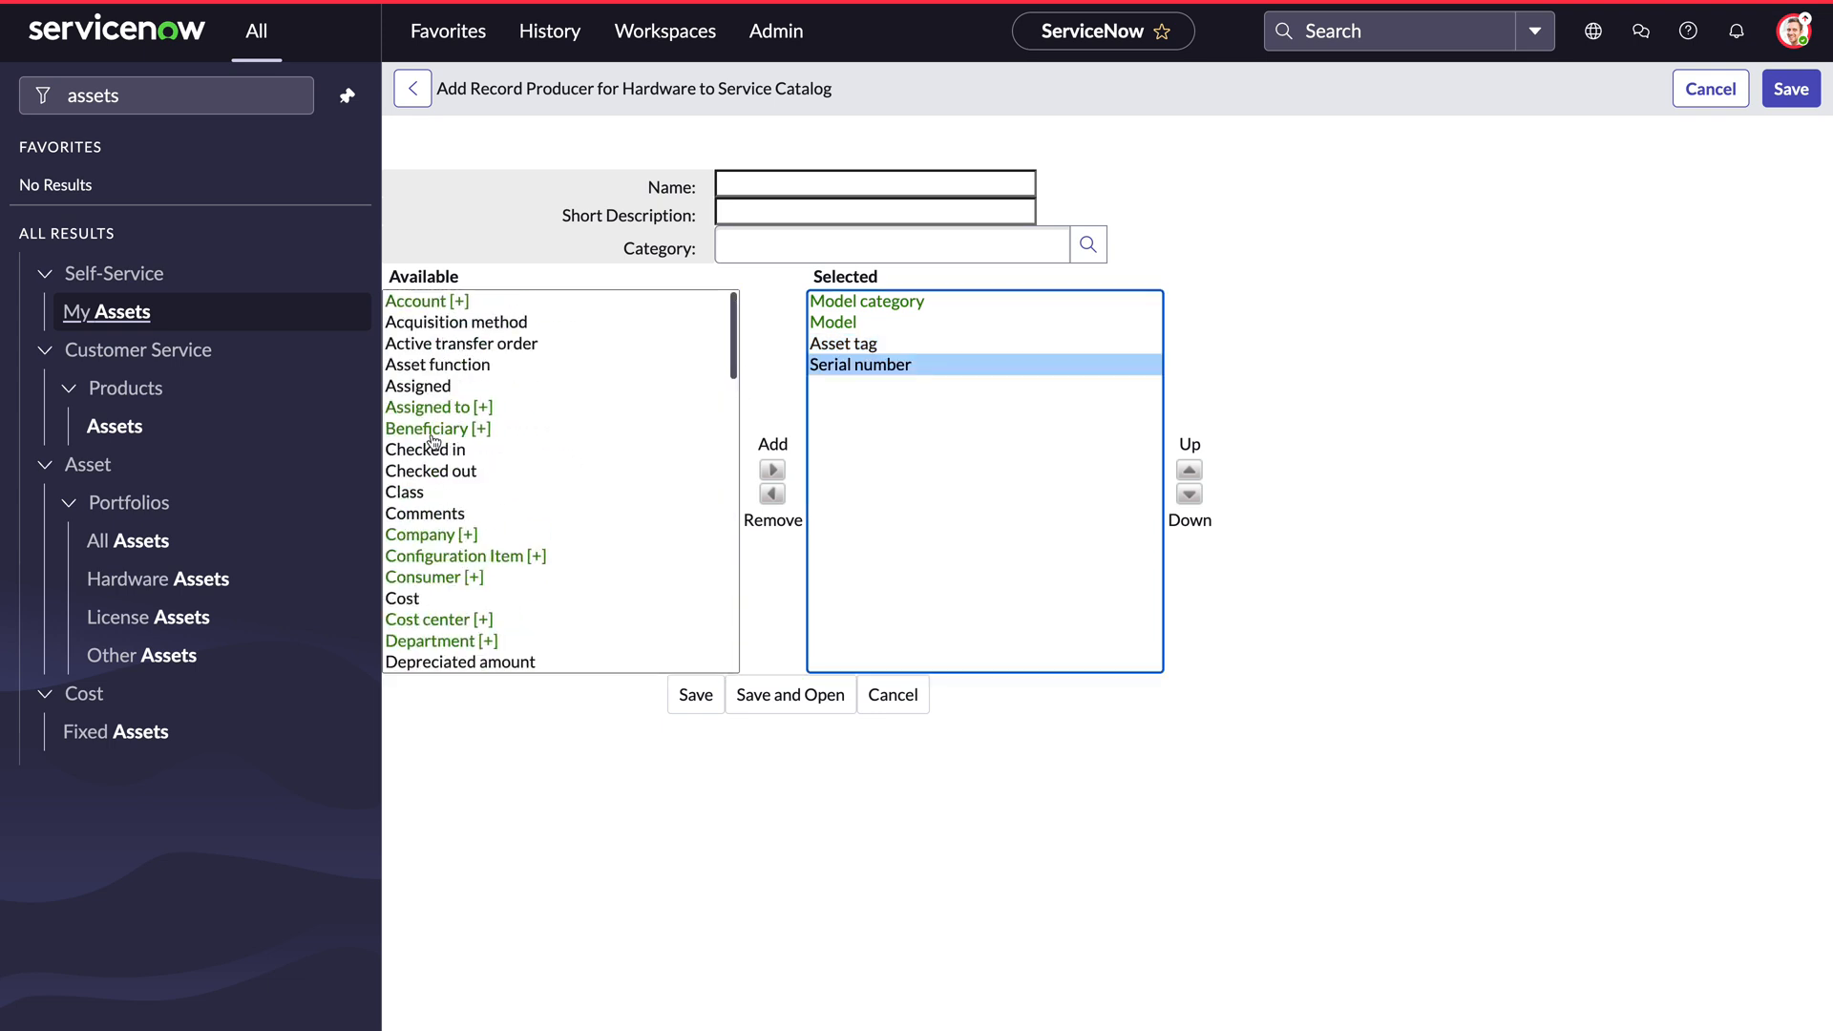
double_click(436, 409)
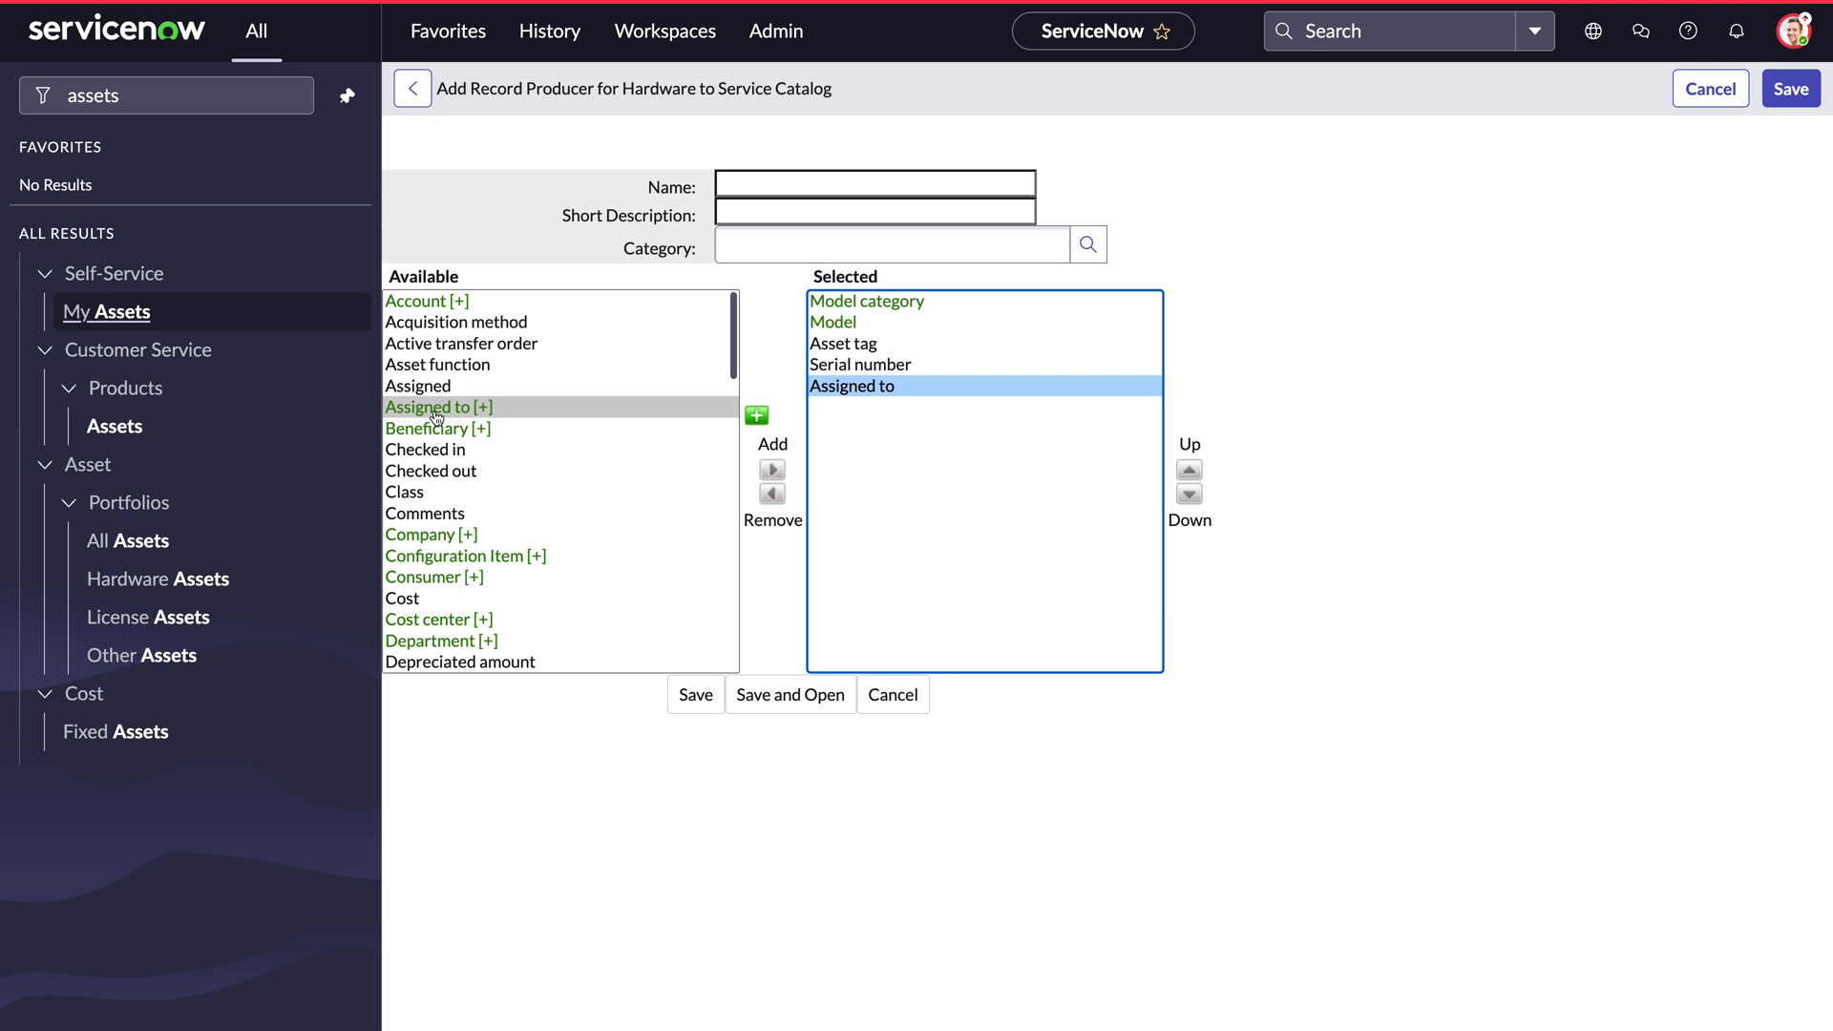
- Add the State, Substate, Vendor and Cost fields to the record producer's selected fields
scroll(458, 440, "down", 15)
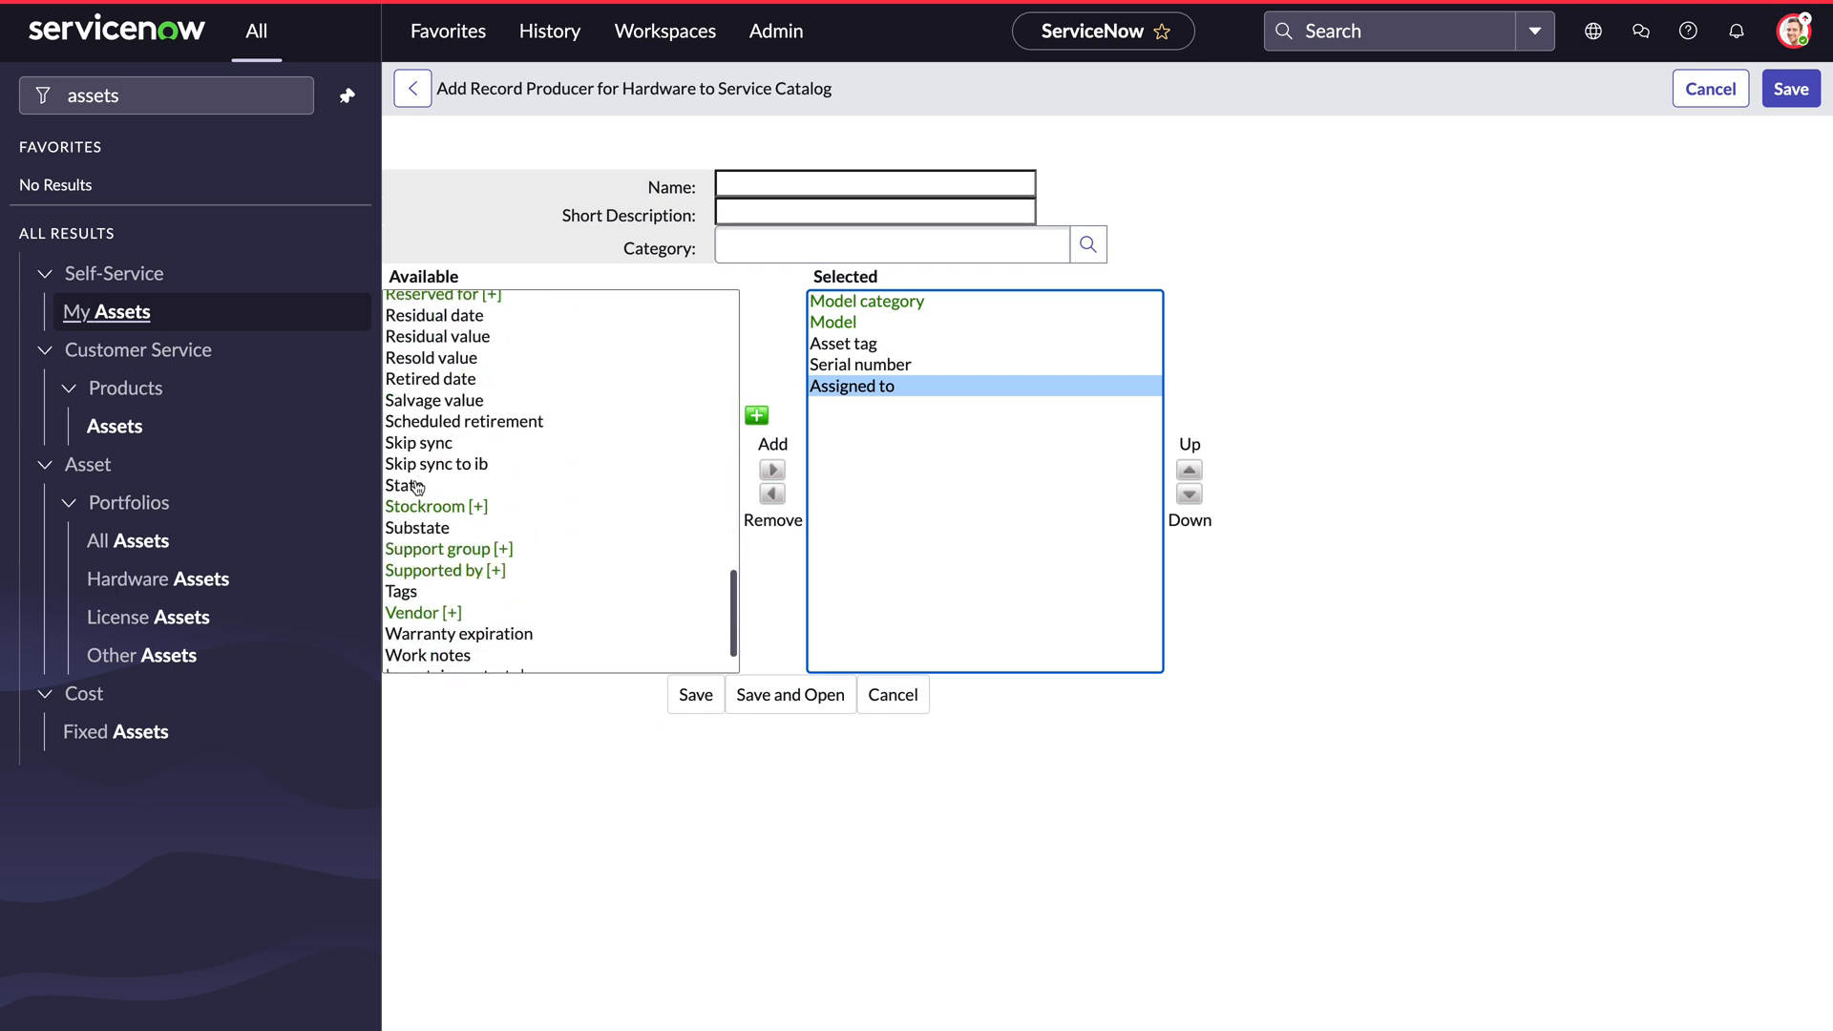
double_click(418, 486)
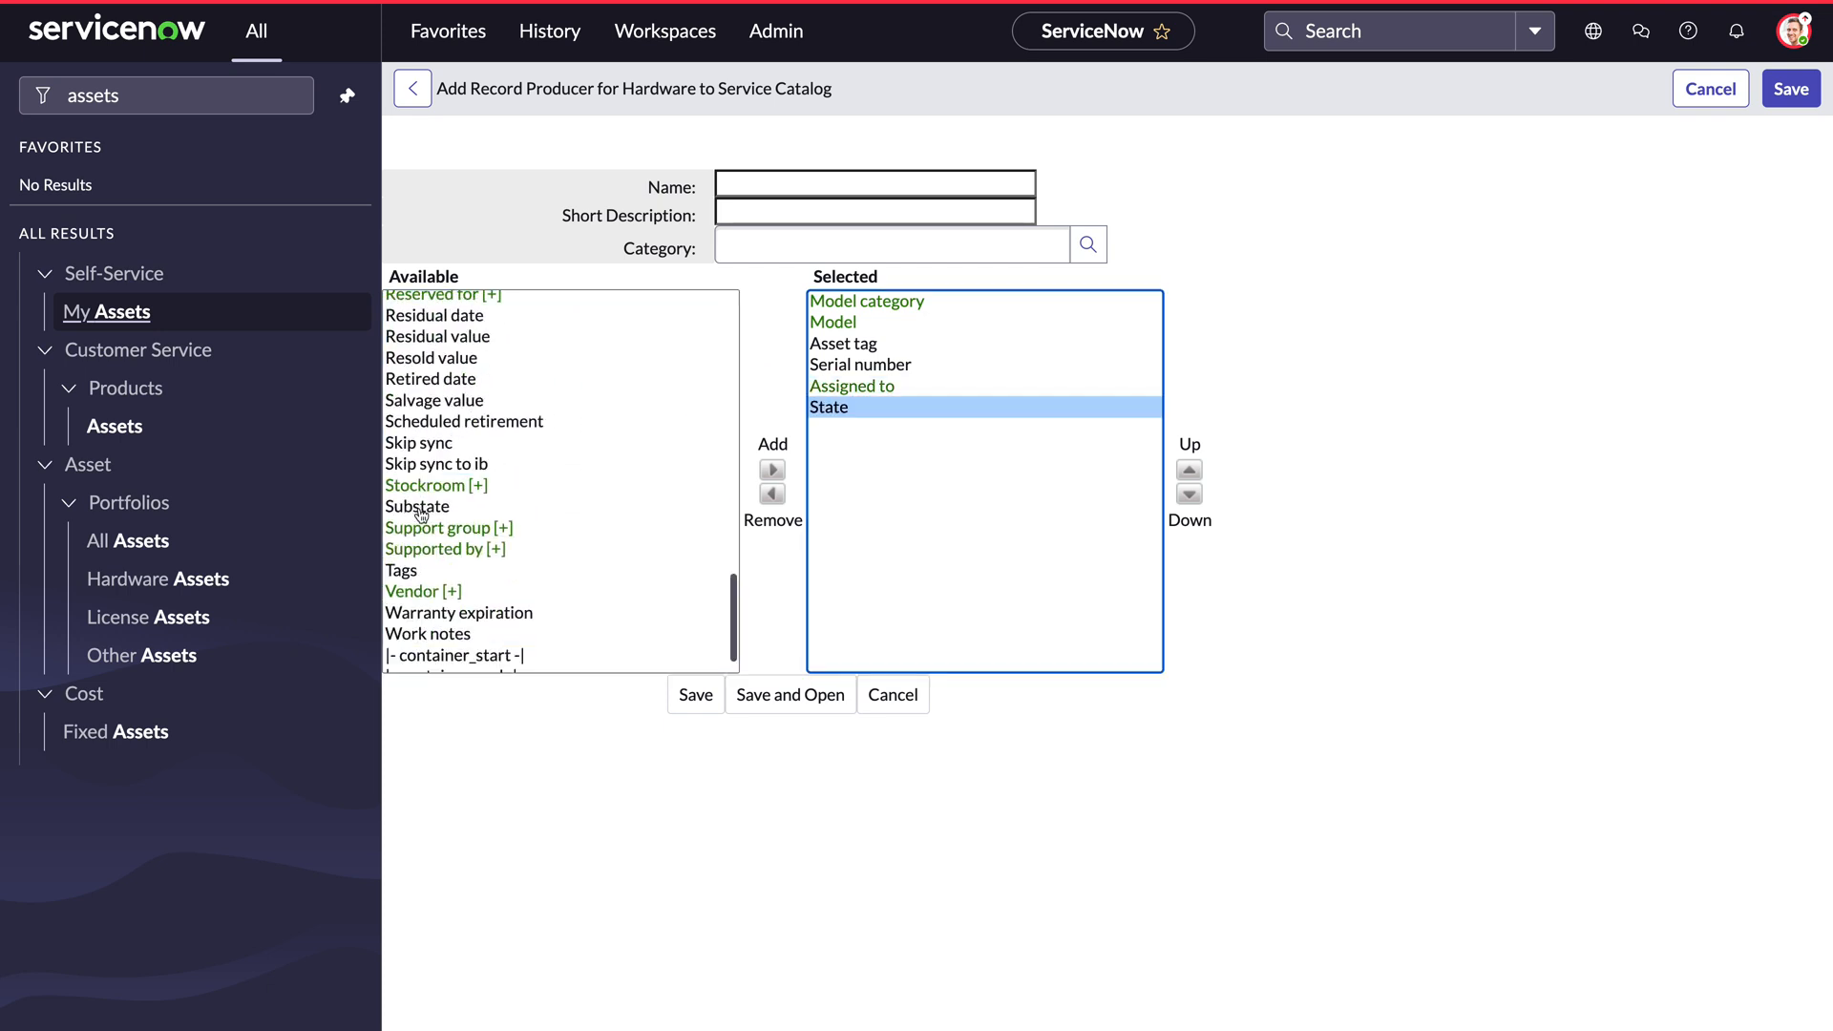
double_click(421, 507)
scroll(421, 514, "down", 1)
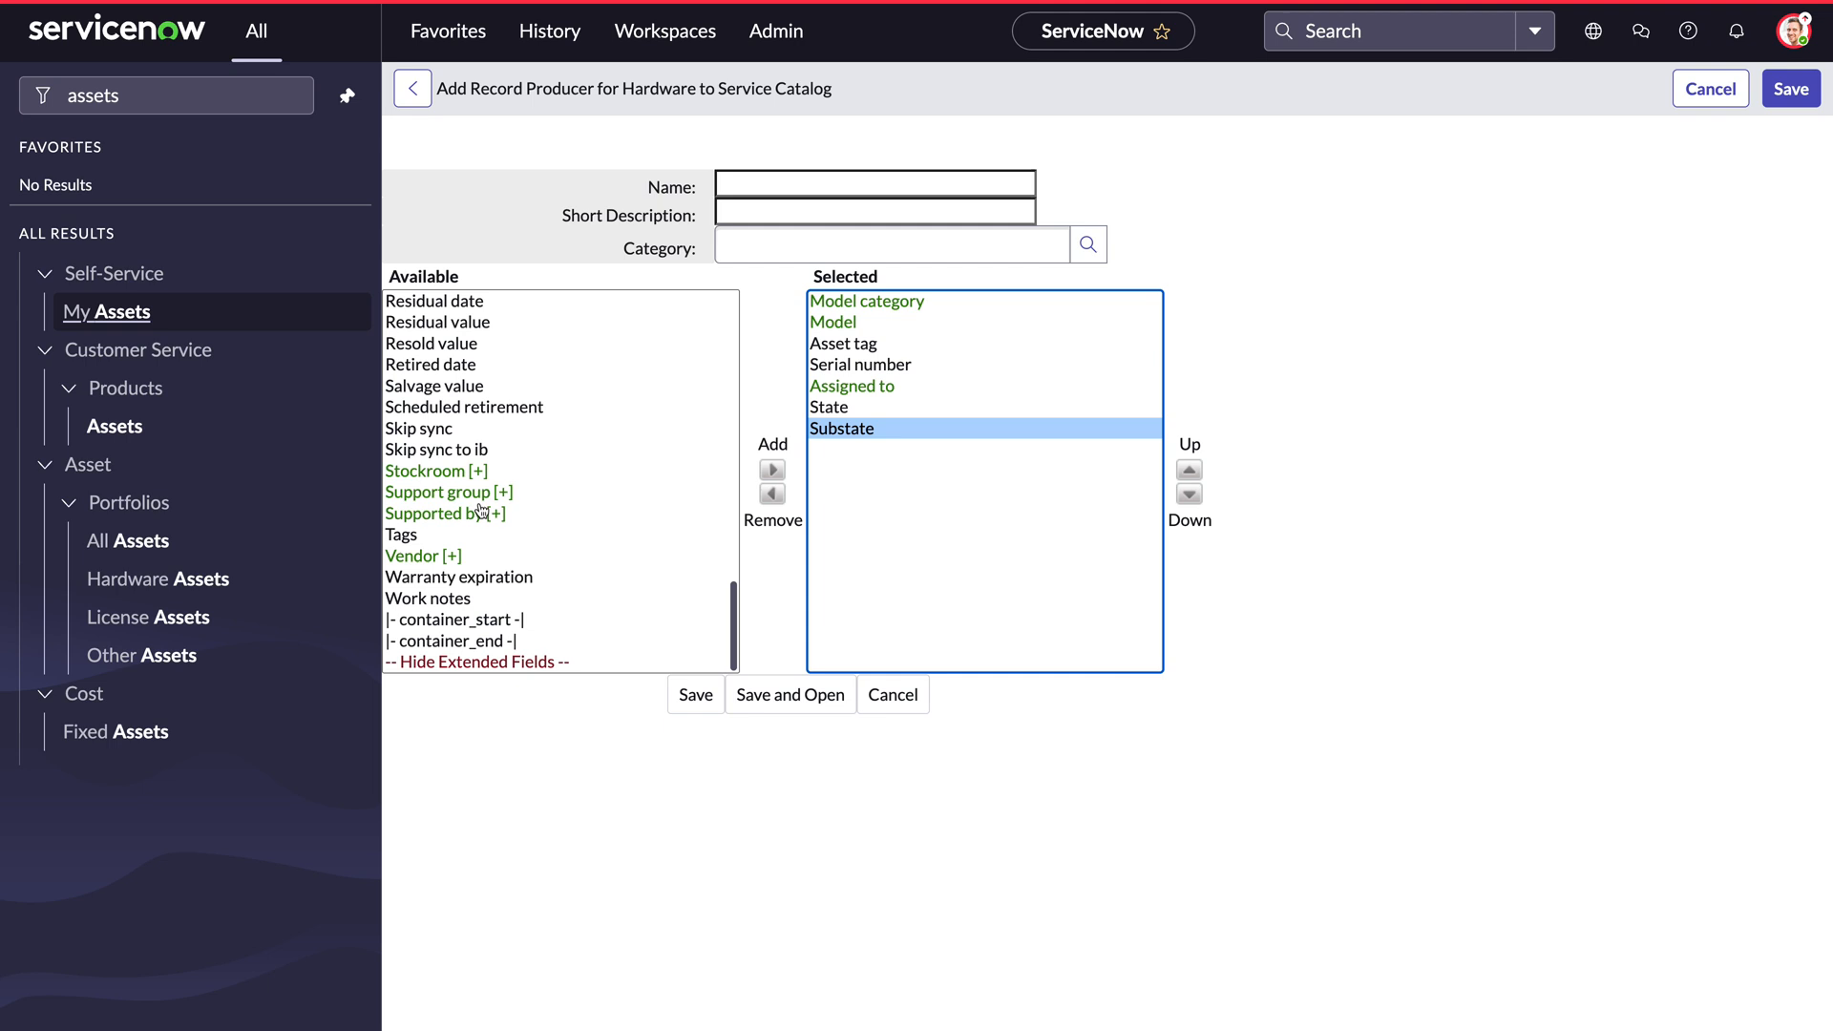
double_click(426, 560)
scroll(506, 487, "up", 15)
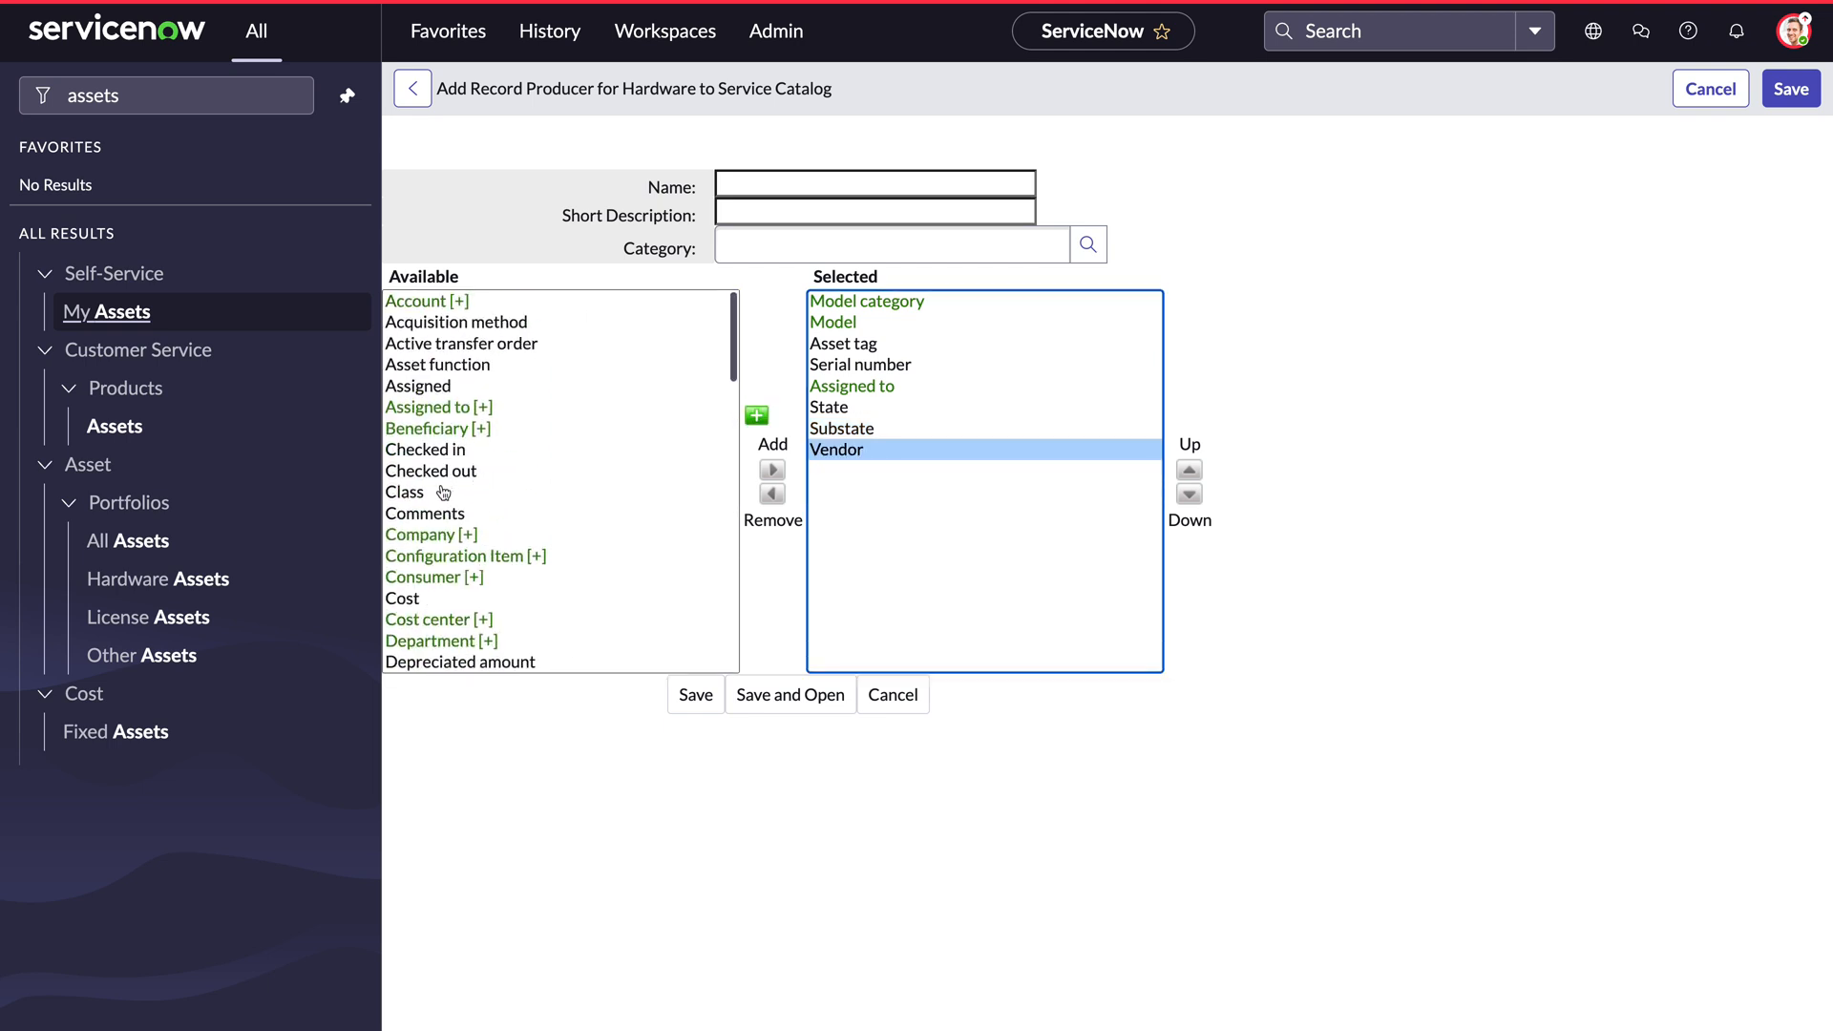
double_click(415, 599)
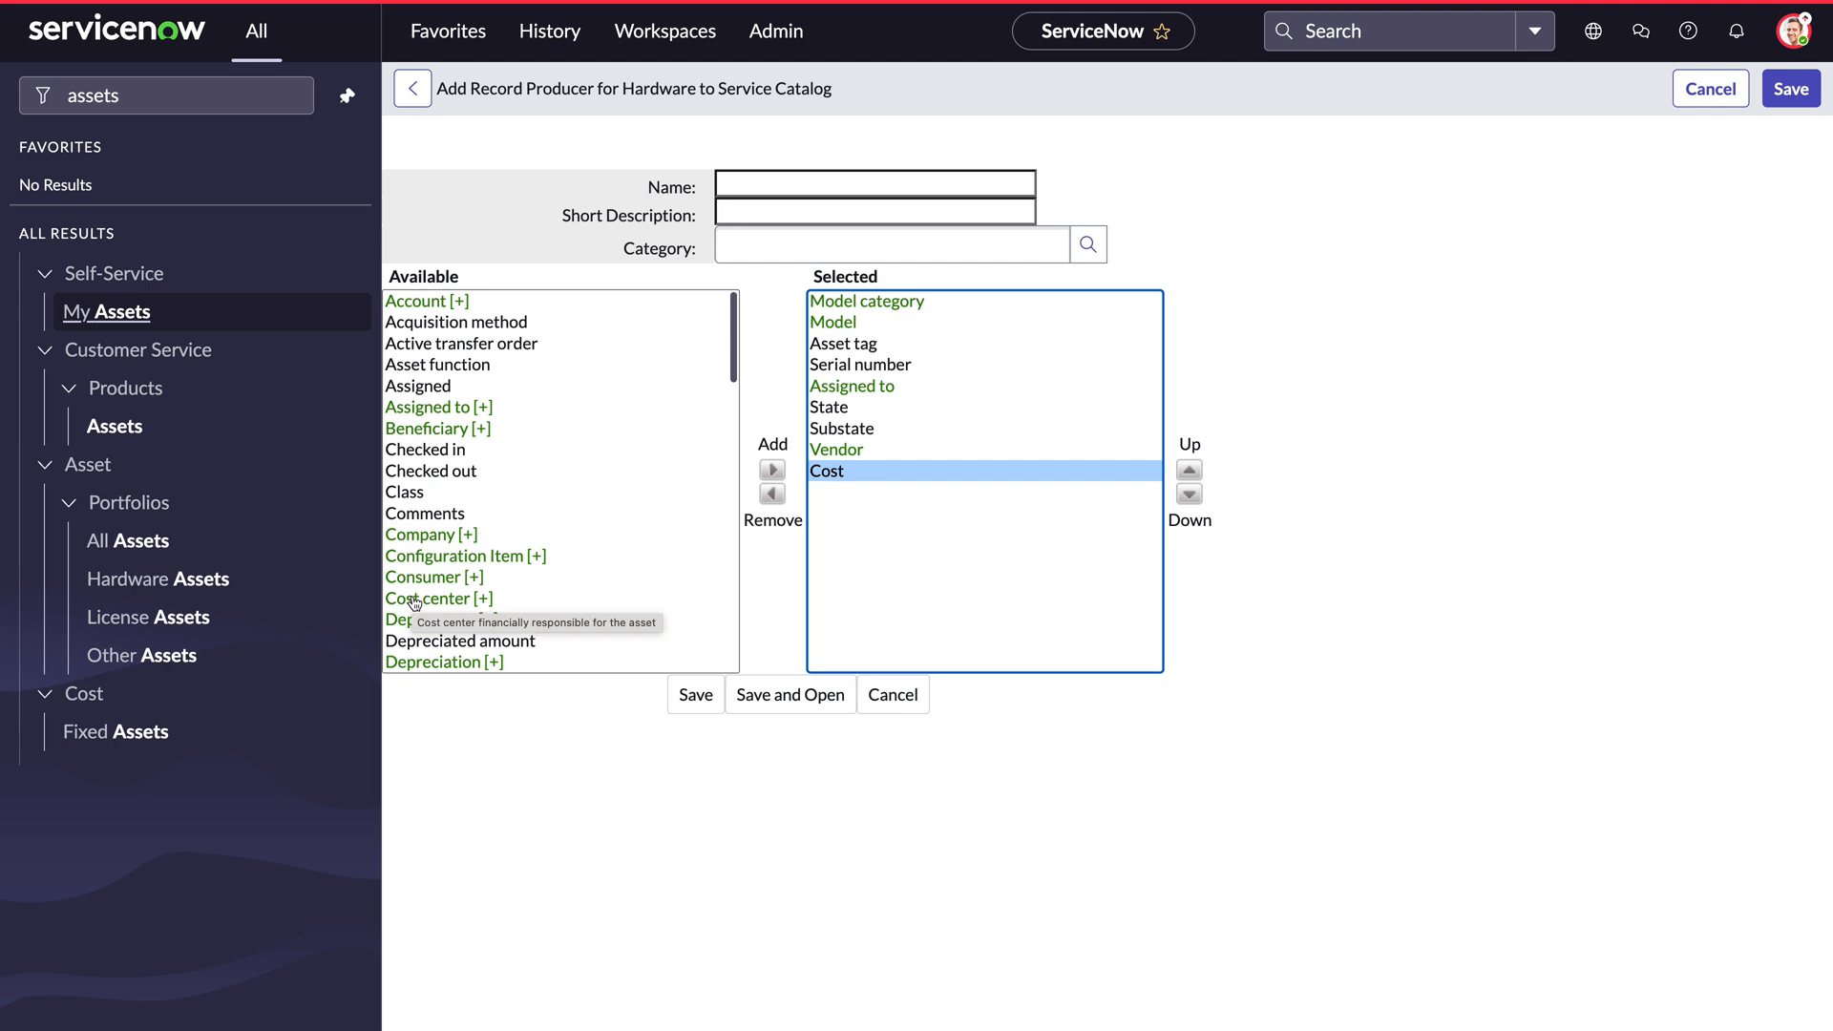
- Name the producer Create Asset, describe it as "Register a hardware asset, such as a computer or server.", set category Hardware, and save and open it
left_click(780, 182)
type("Create ")
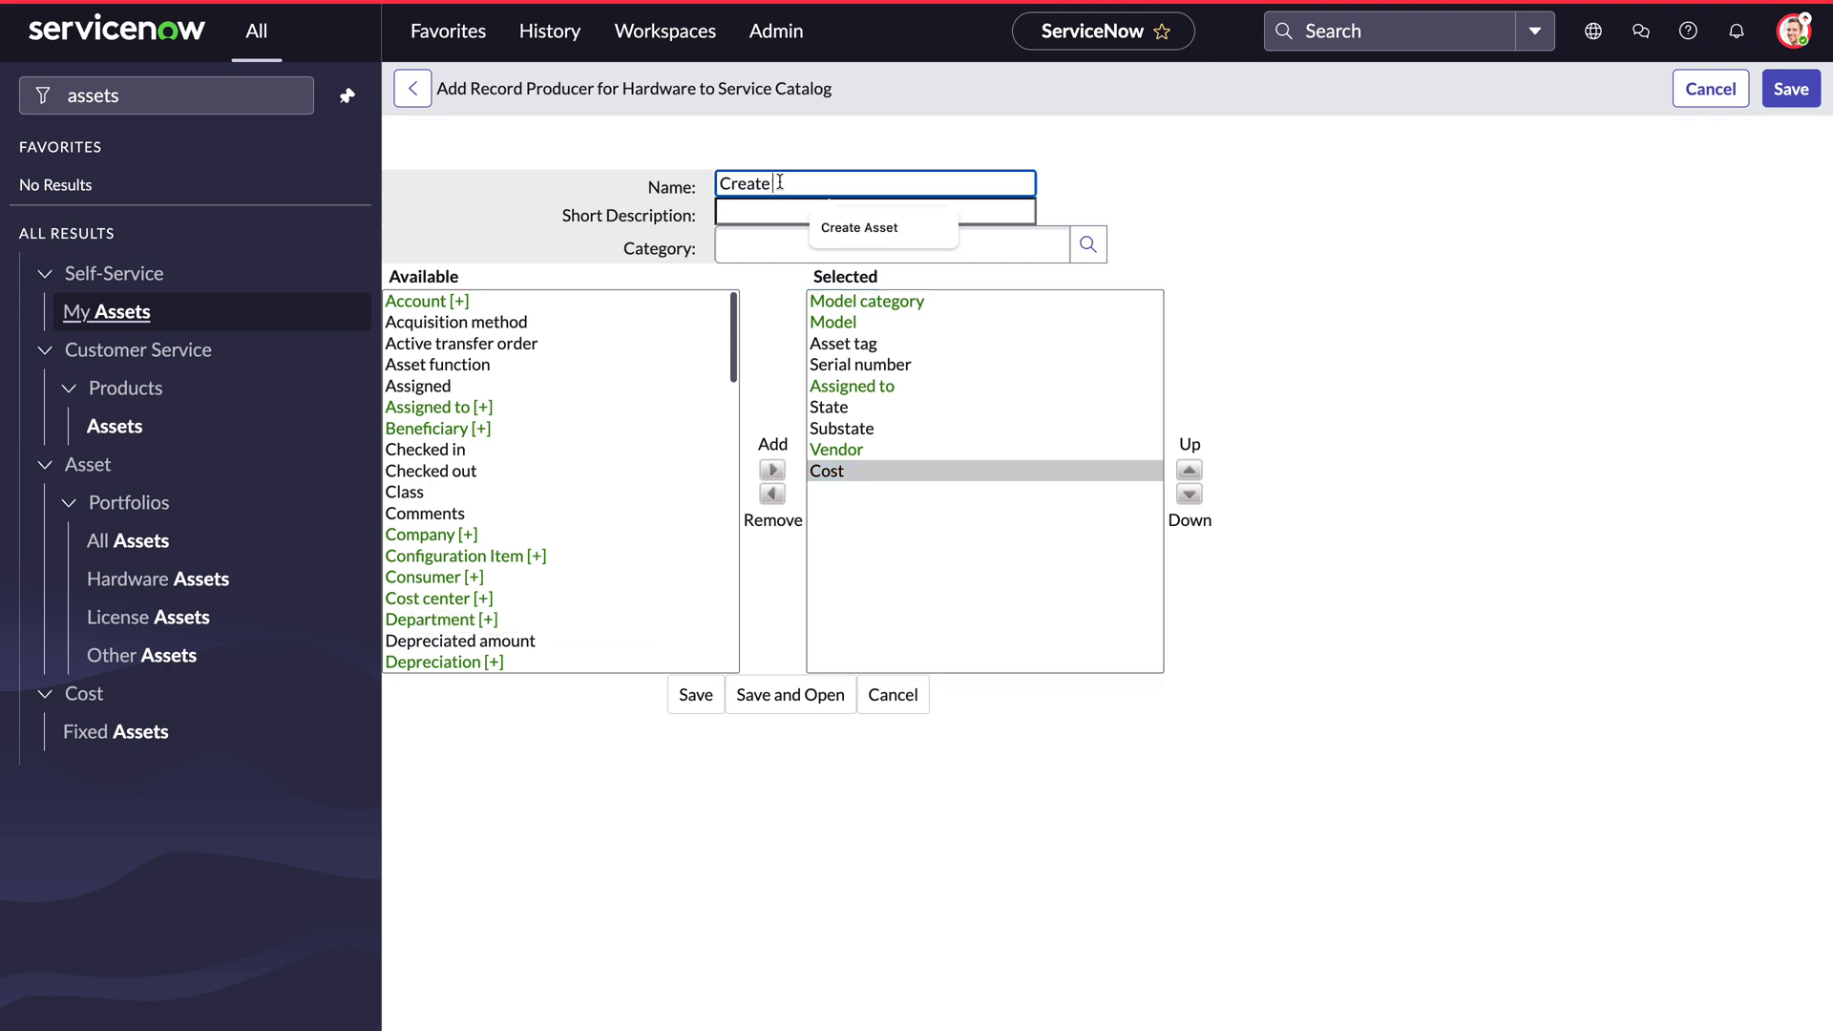
type("Asset")
key("Tab")
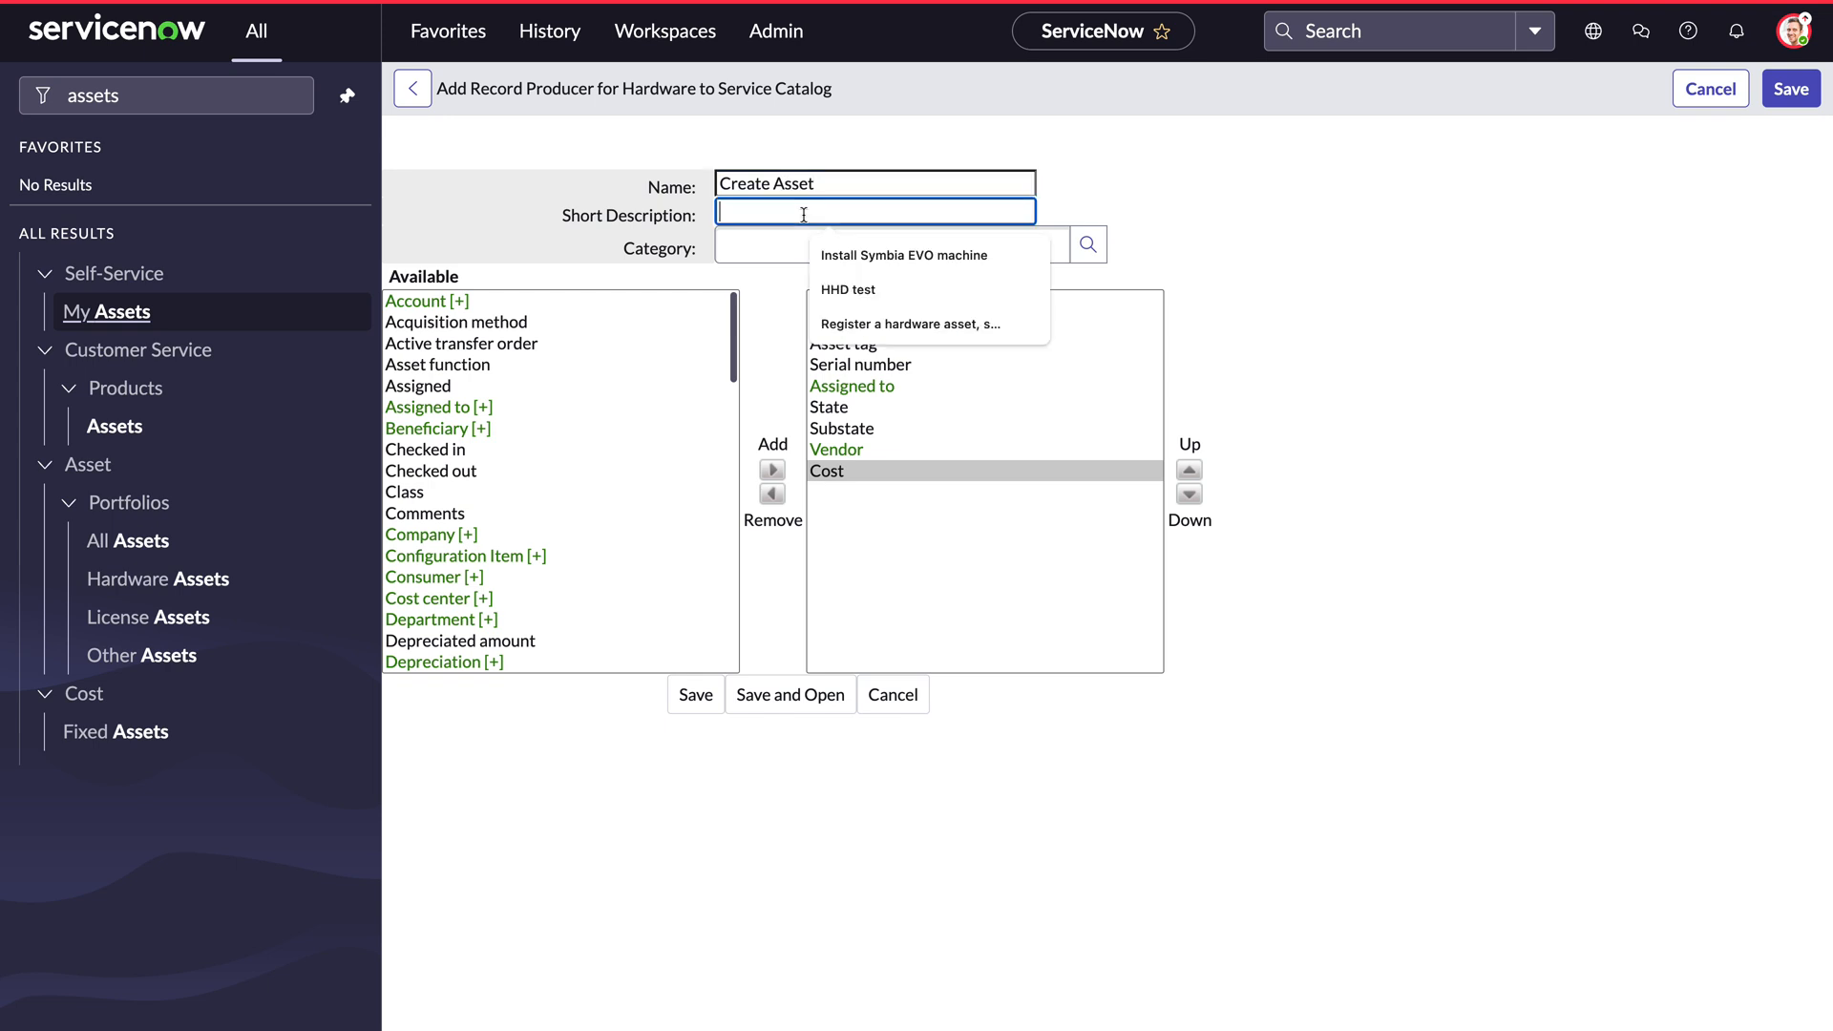
type("Regist")
left_click(931, 248)
type("Hardware")
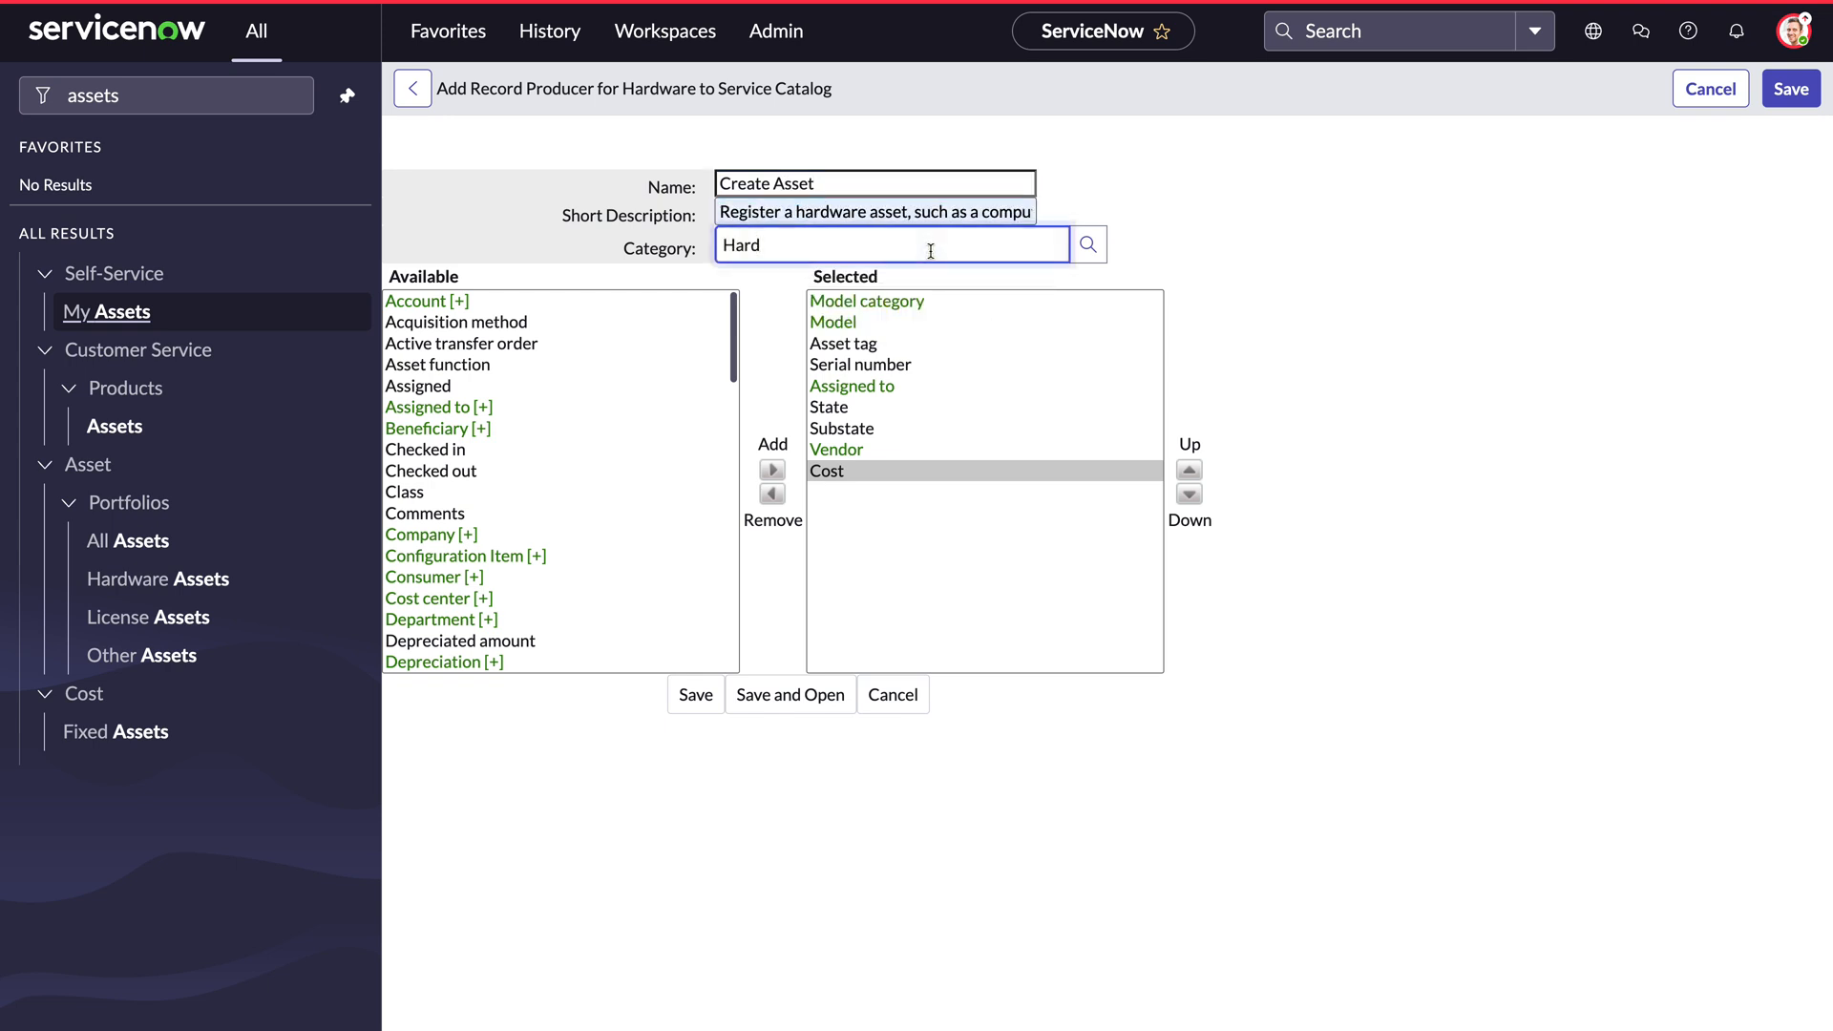
key("Return")
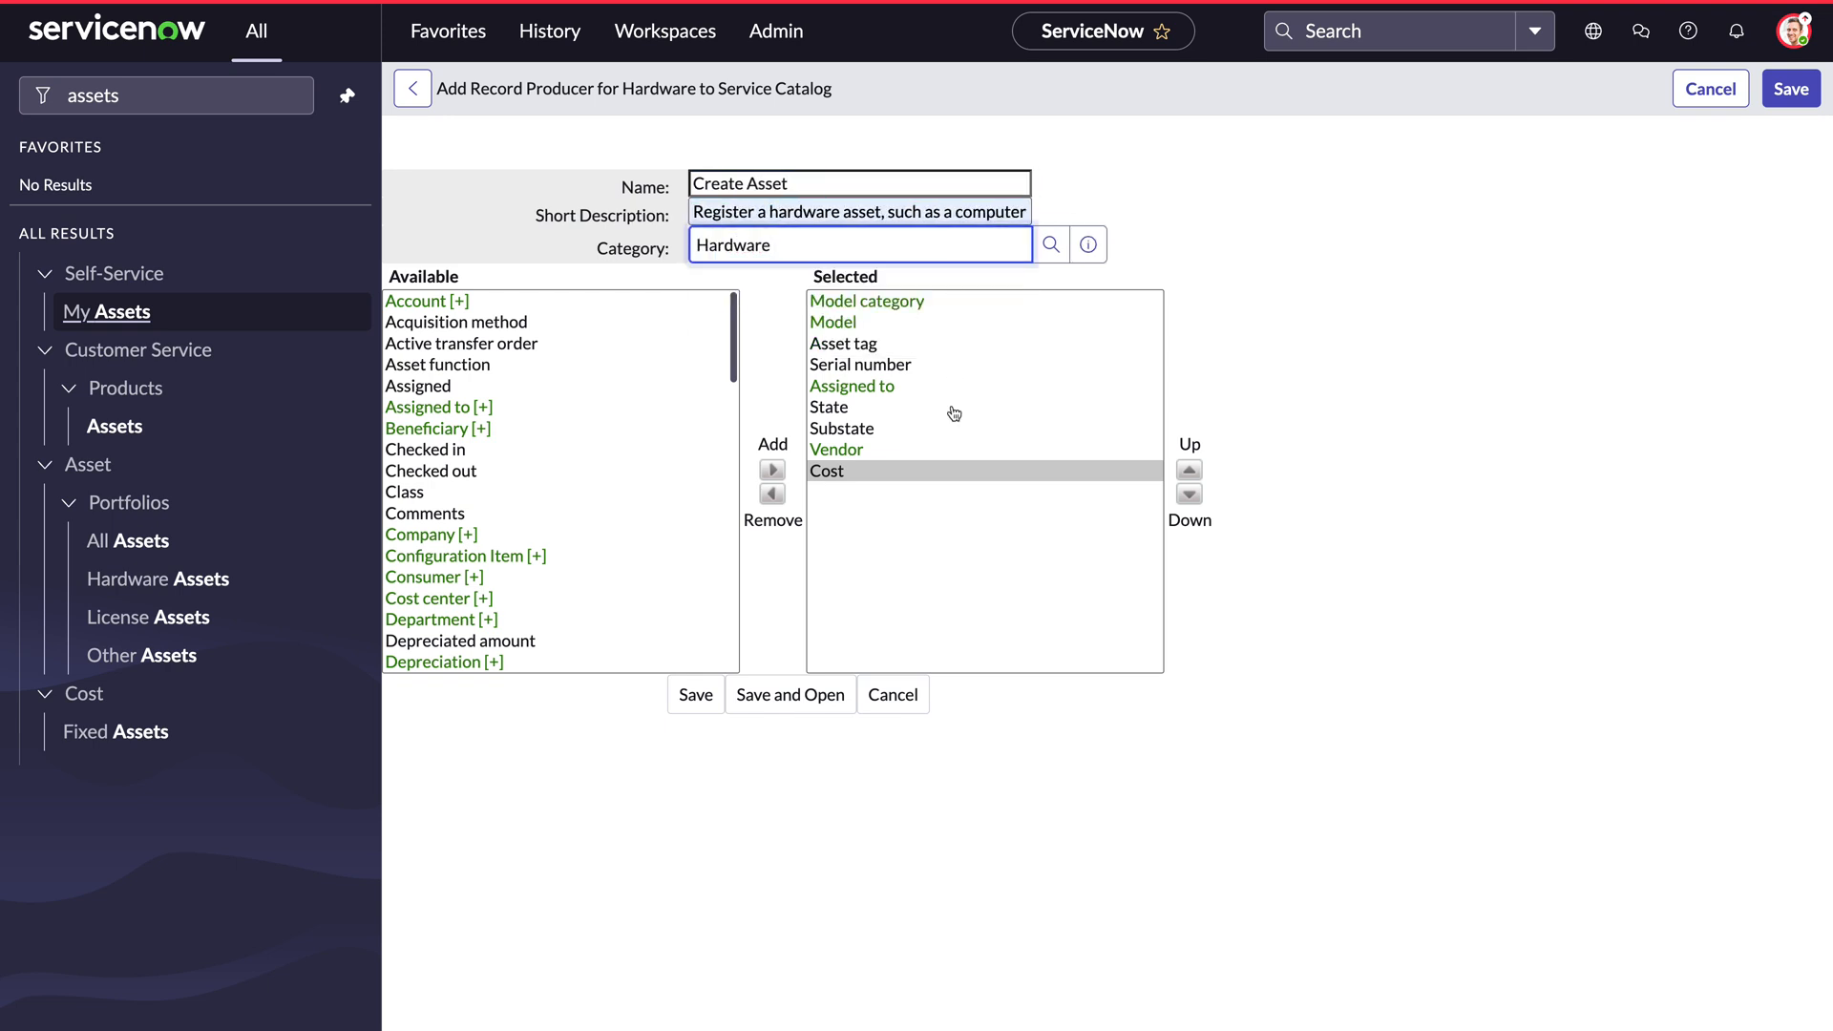
left_click(788, 700)
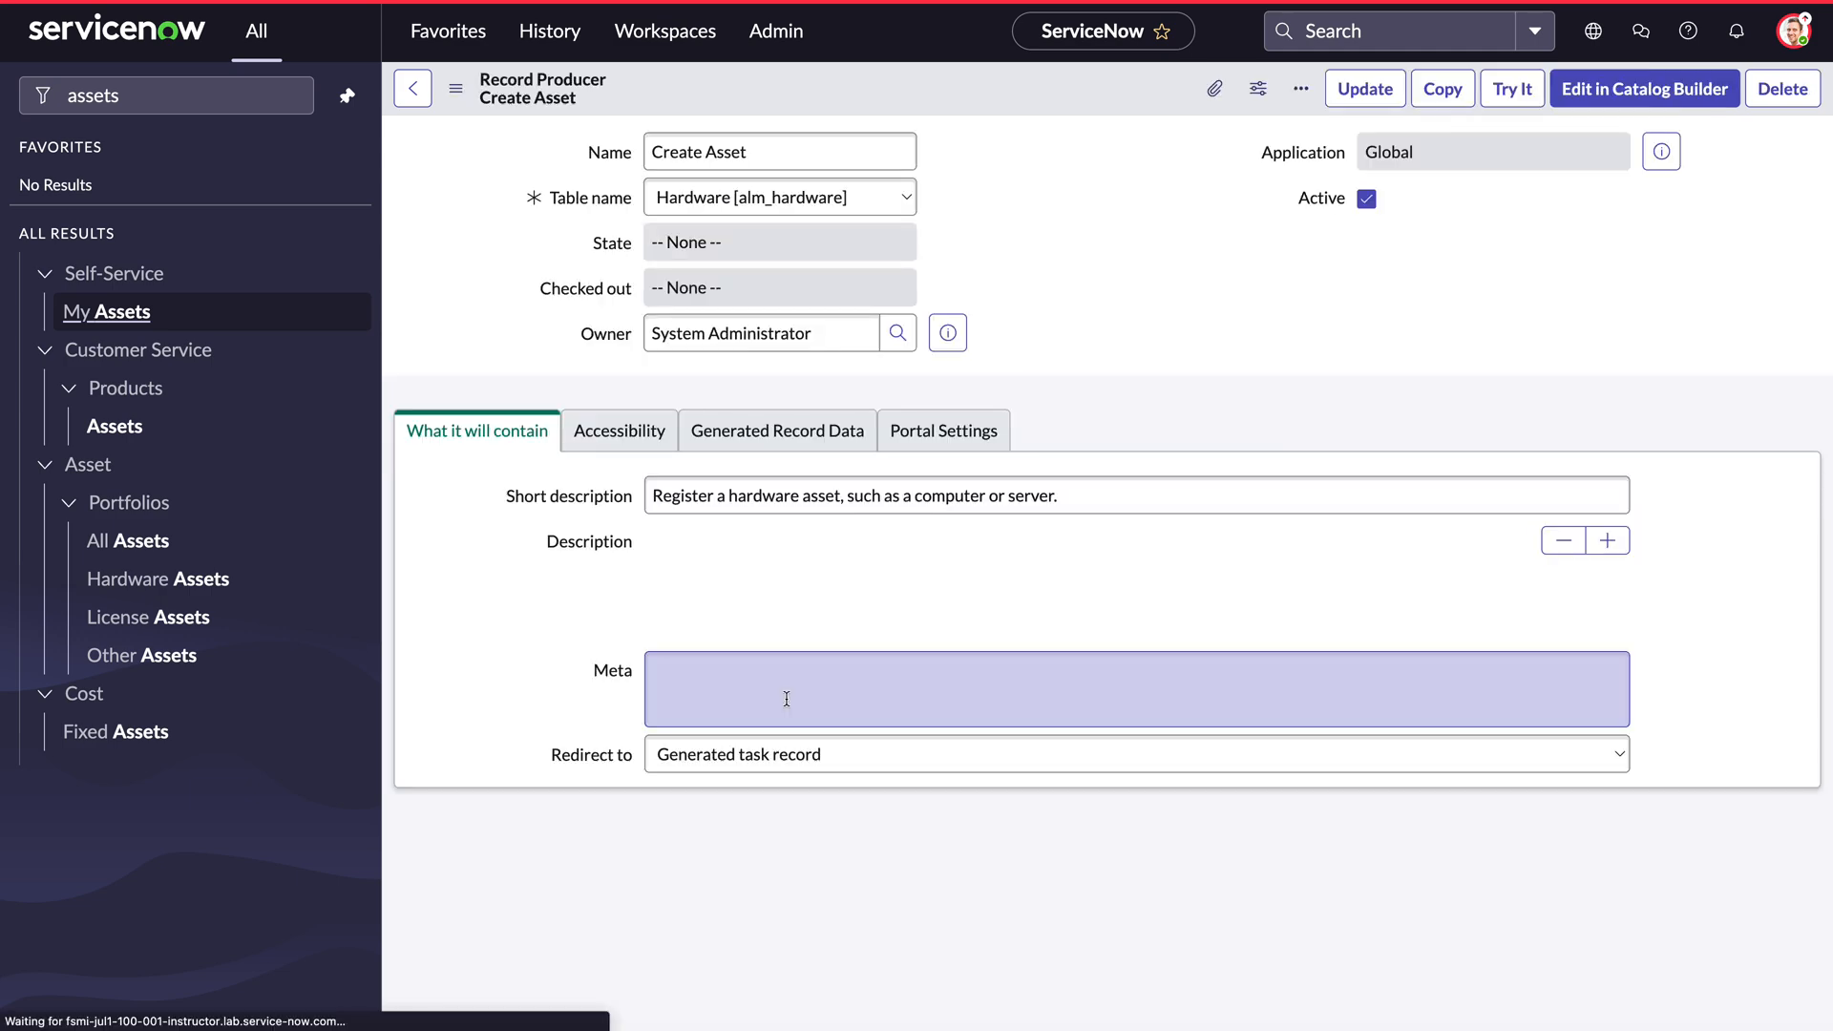
- Start a new user criteria record from the Create Asset record producer's Available For list
scroll(540, 657, "down", 5)
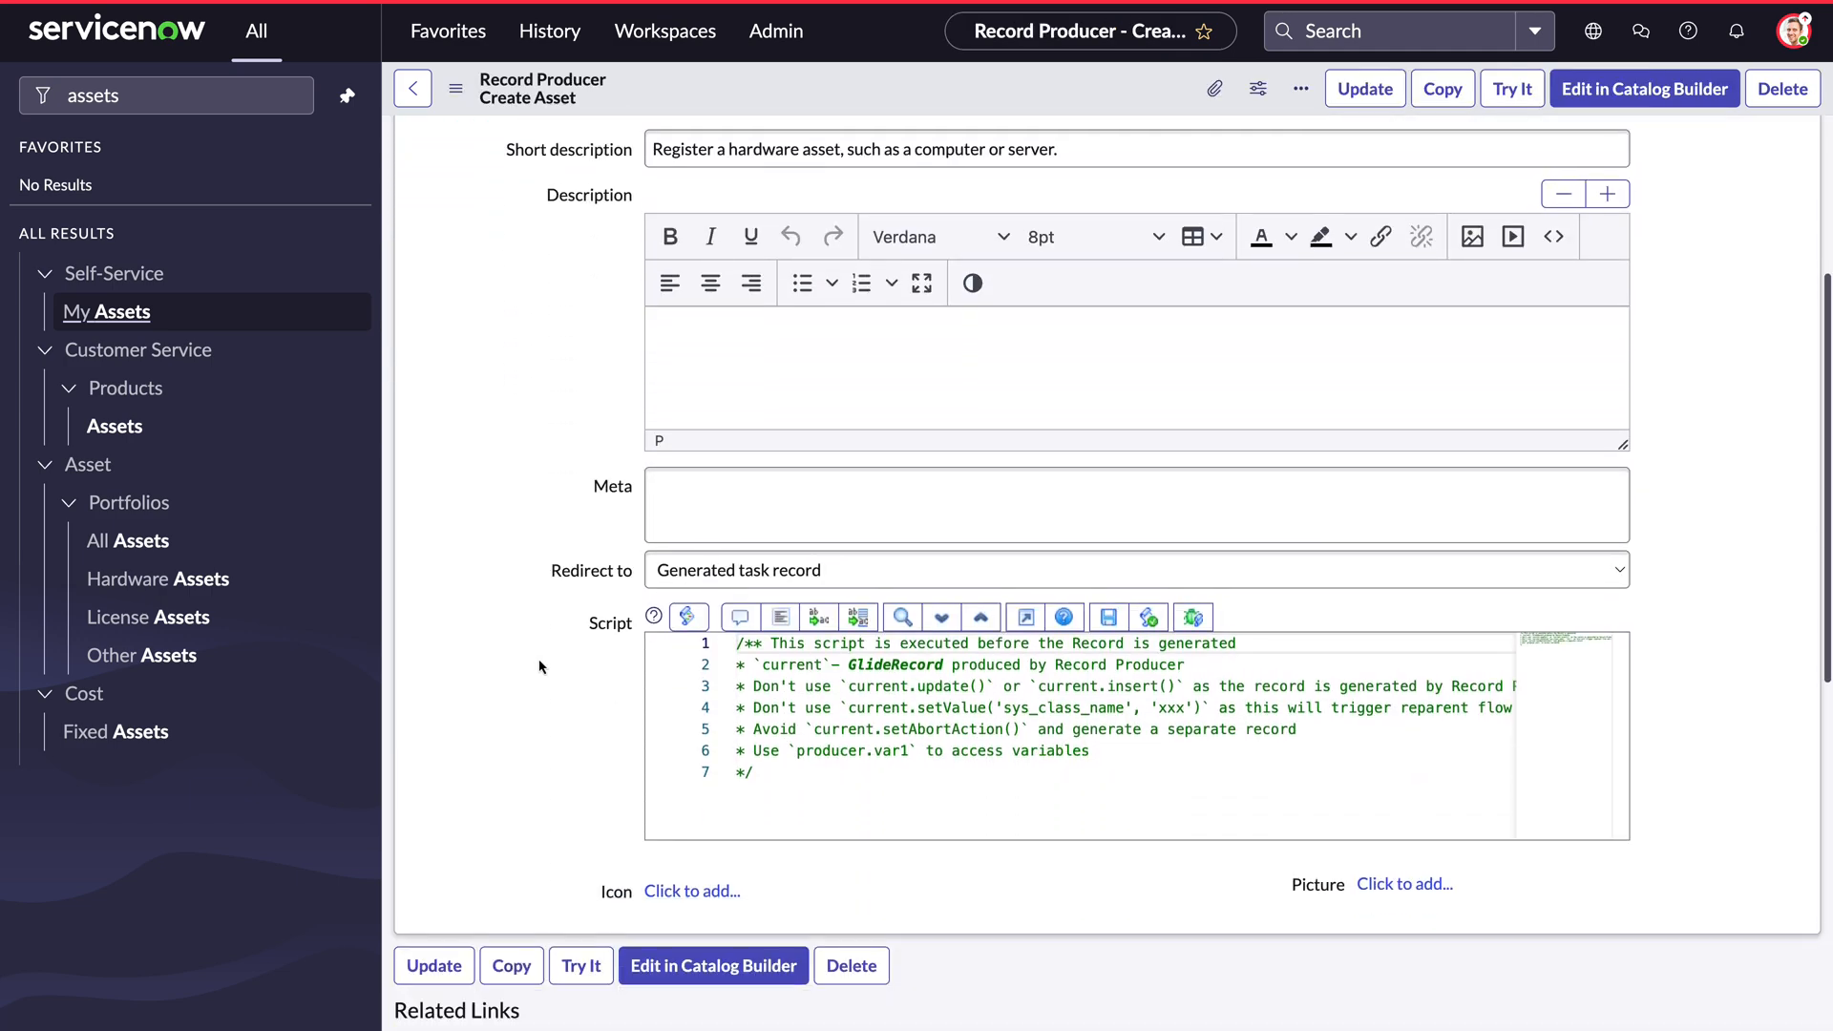
scroll(539, 666, "down", 8)
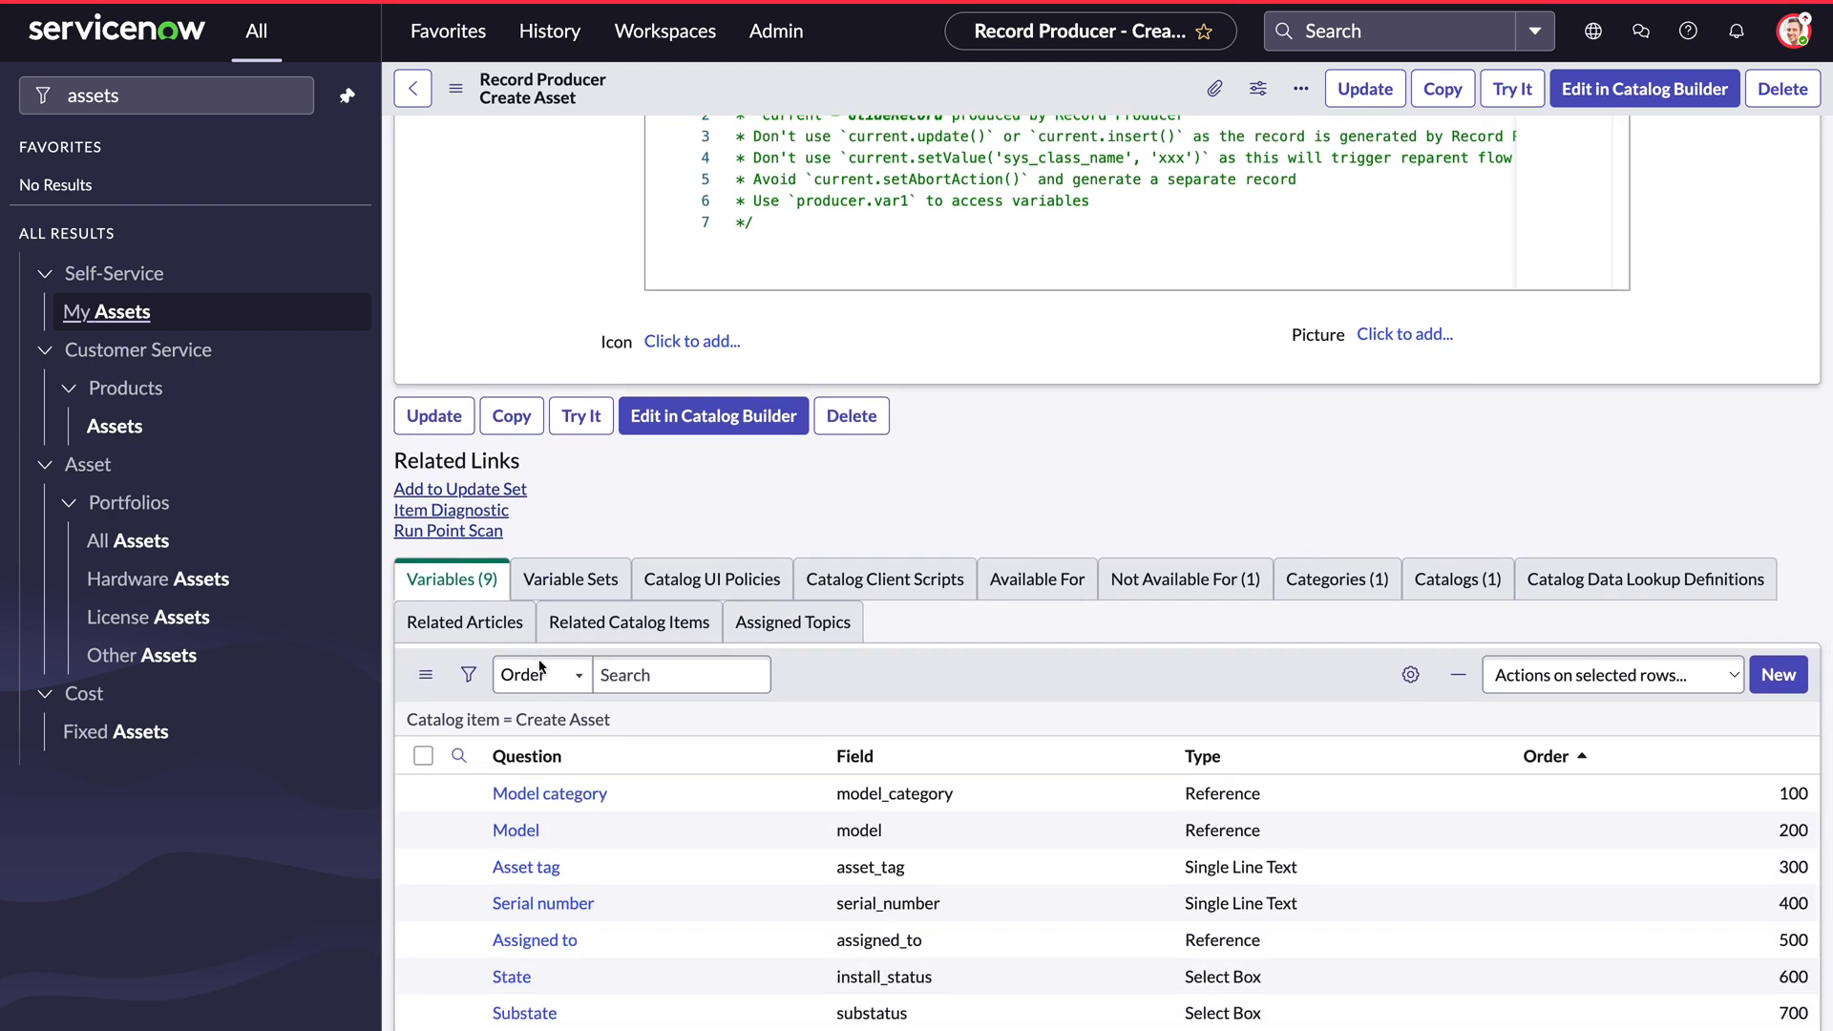
scroll(1056, 687, "down", 3)
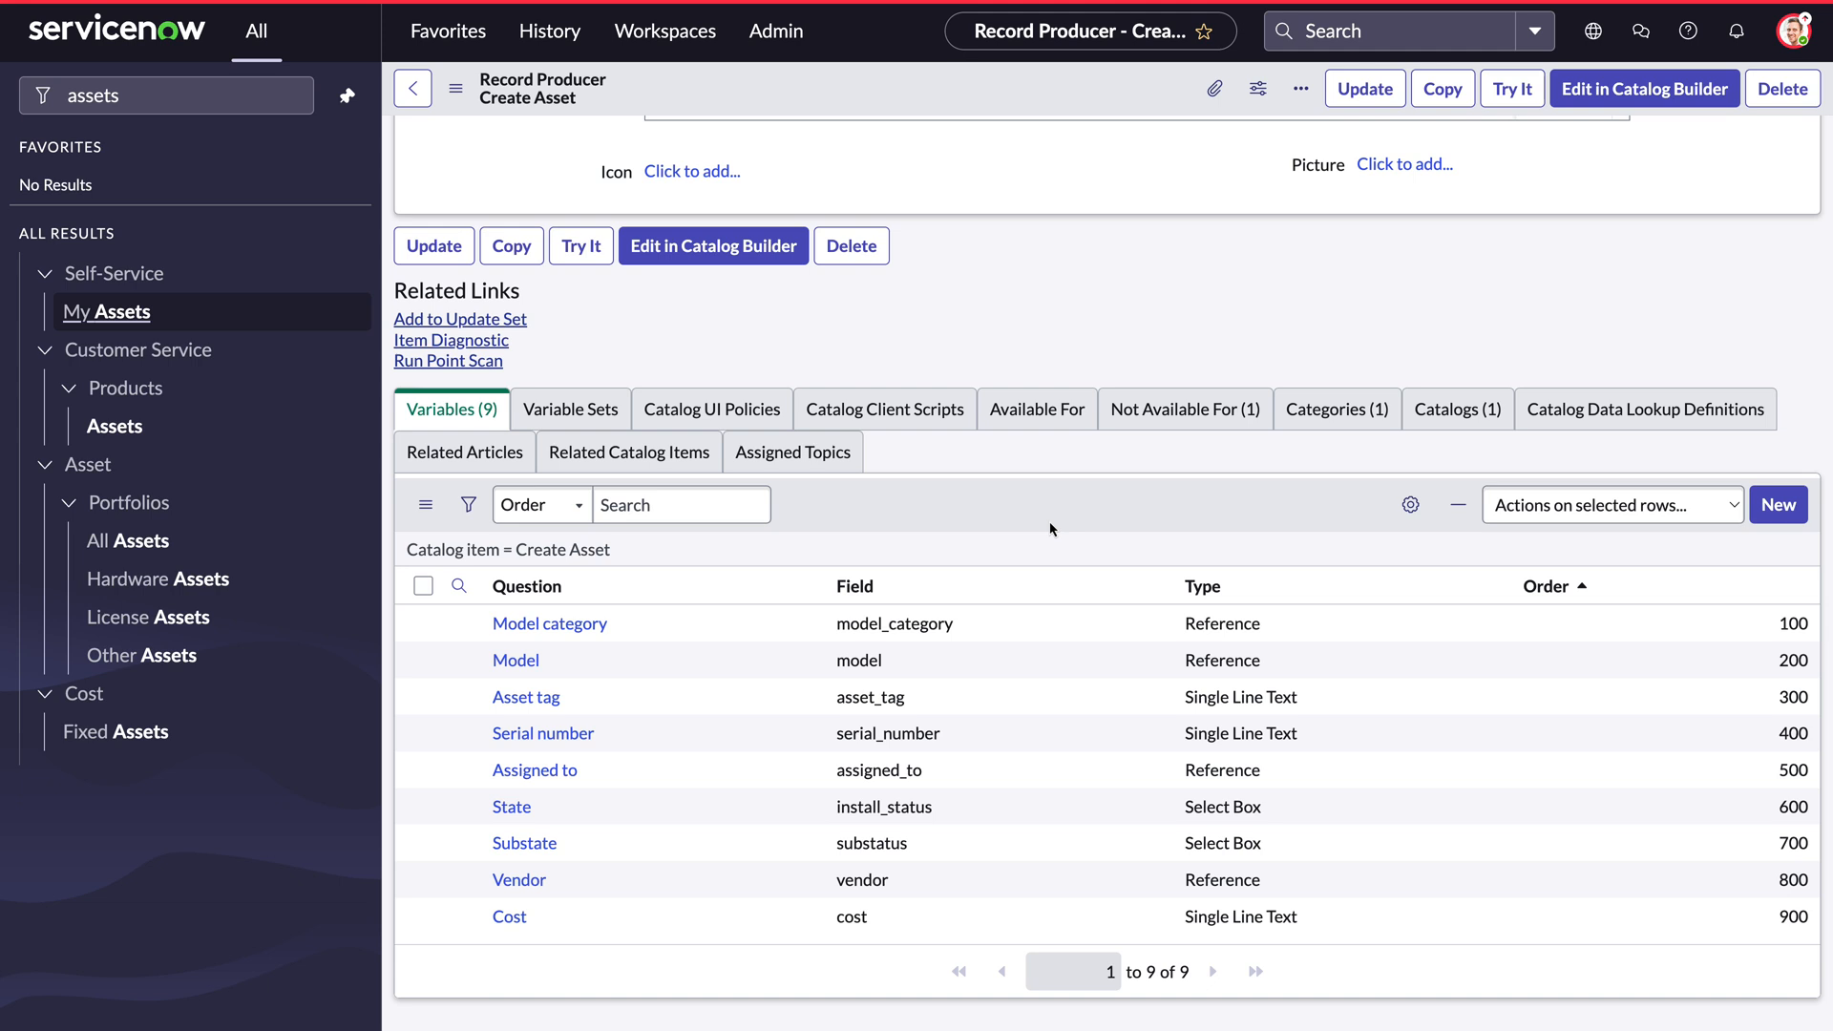
left_click(1041, 412)
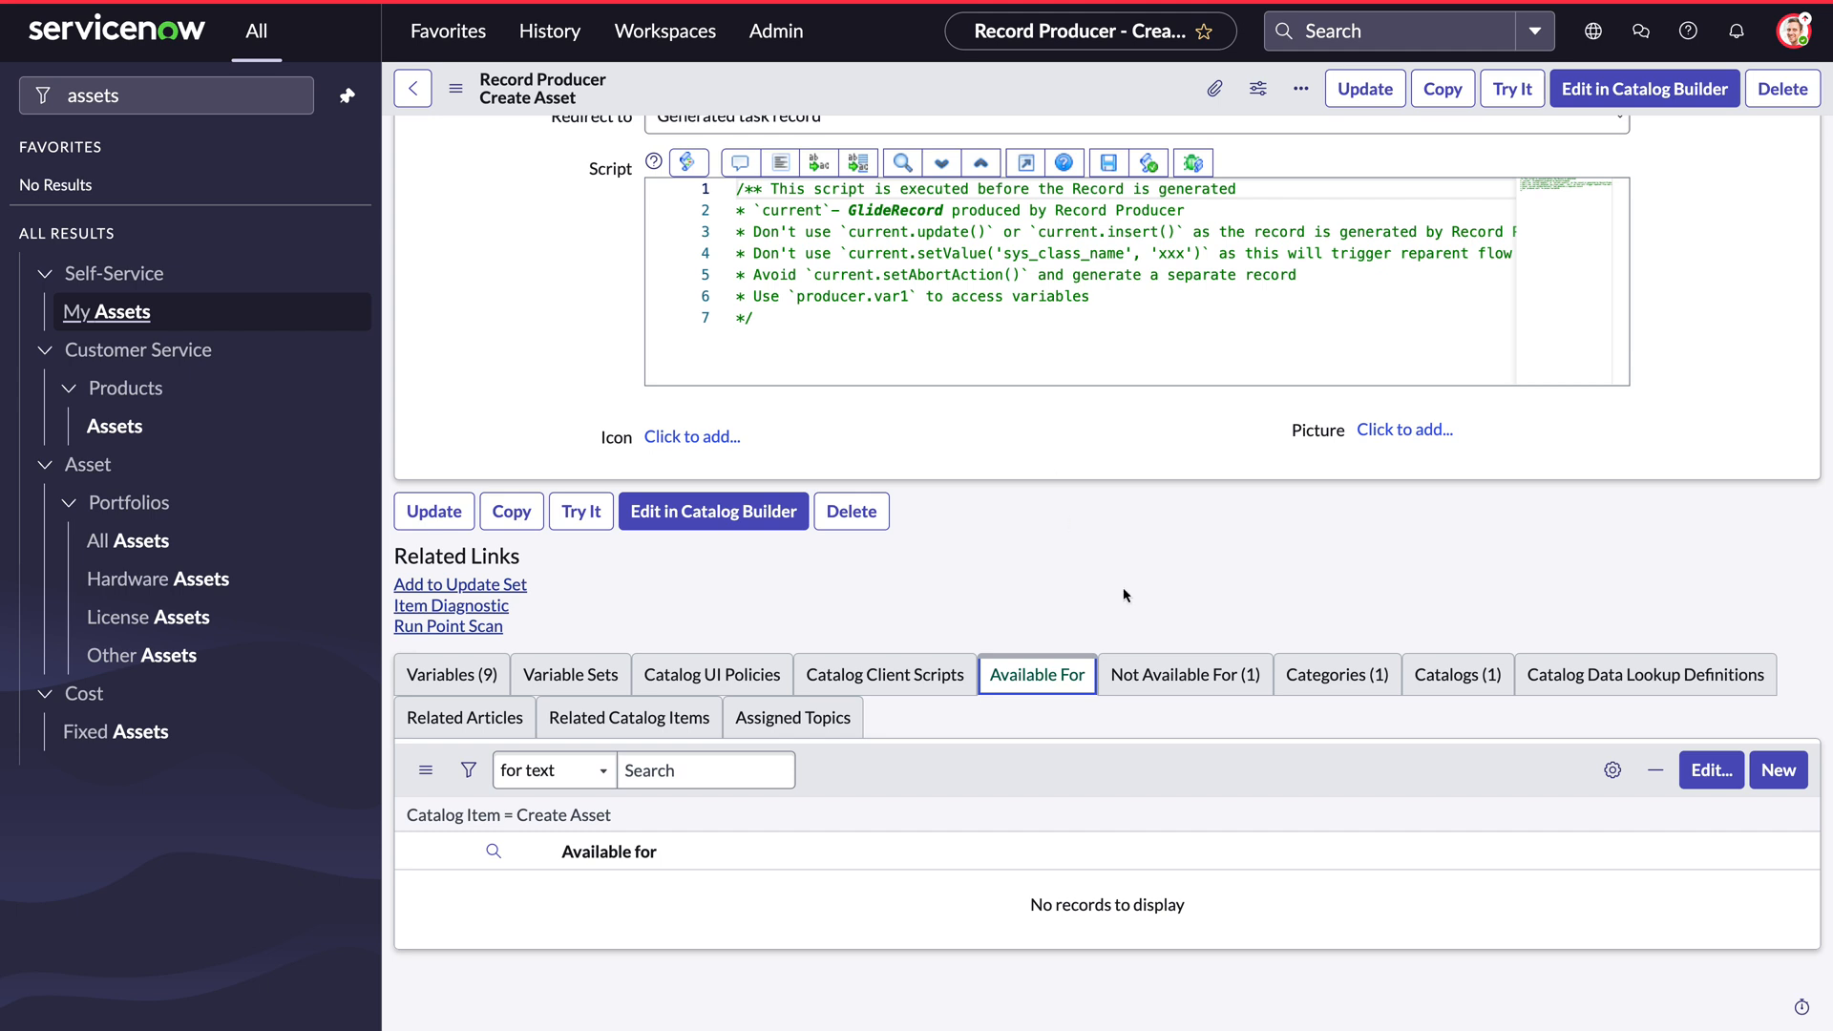
left_click(1756, 773)
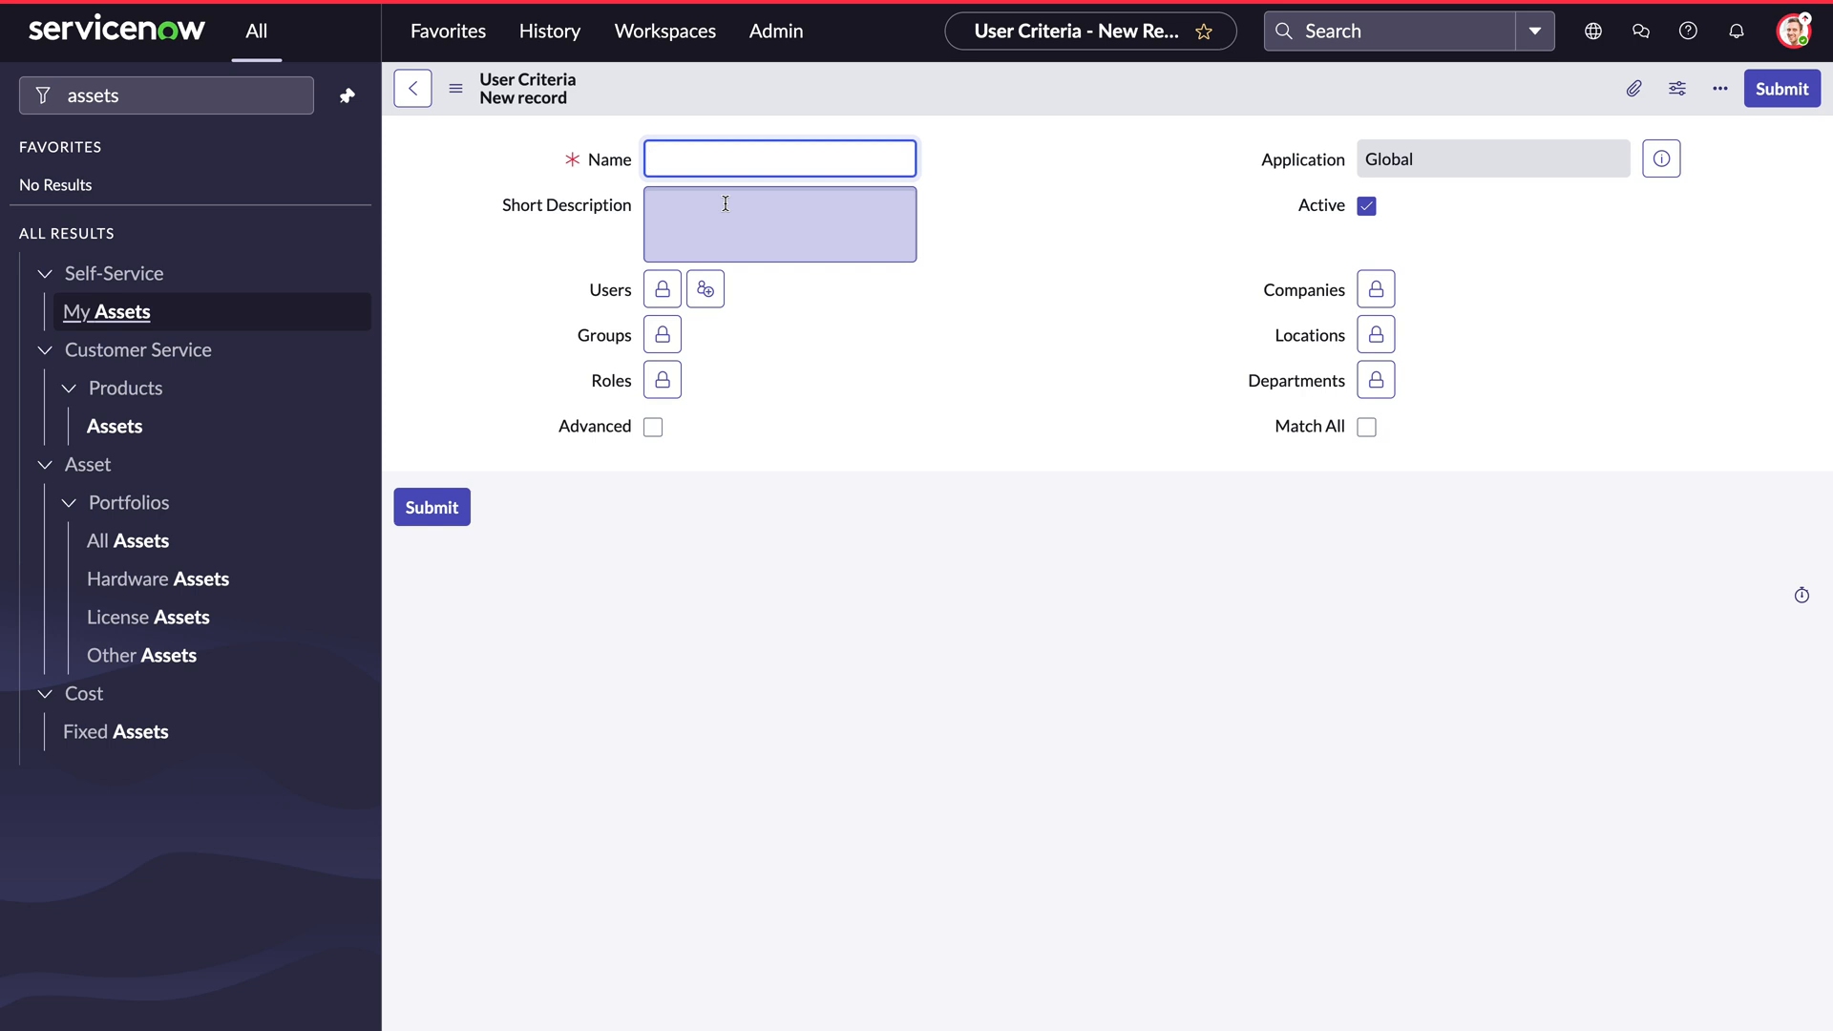
- Name the user criteria Asset Creators, add the test employee to its users, and submit the record
type("Asset Creators")
left_click(662, 288)
type("Joe")
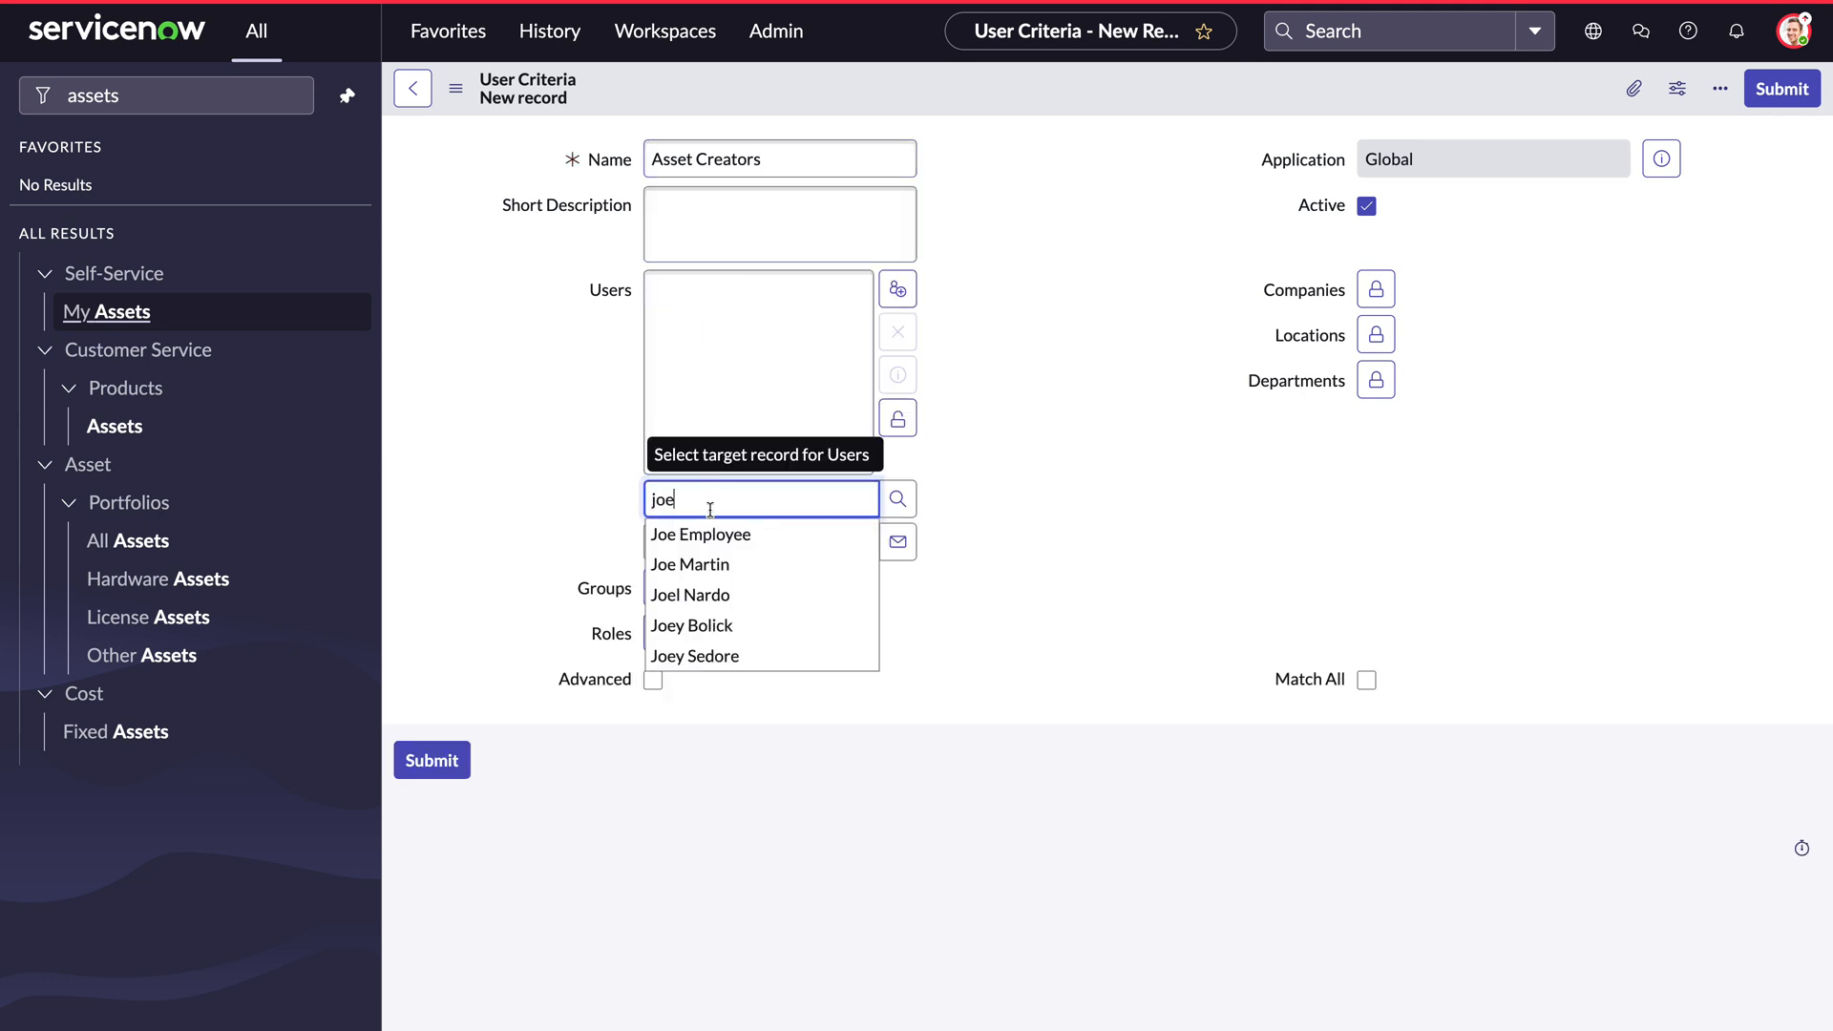
left_click(702, 532)
left_click(897, 417)
left_click(433, 509)
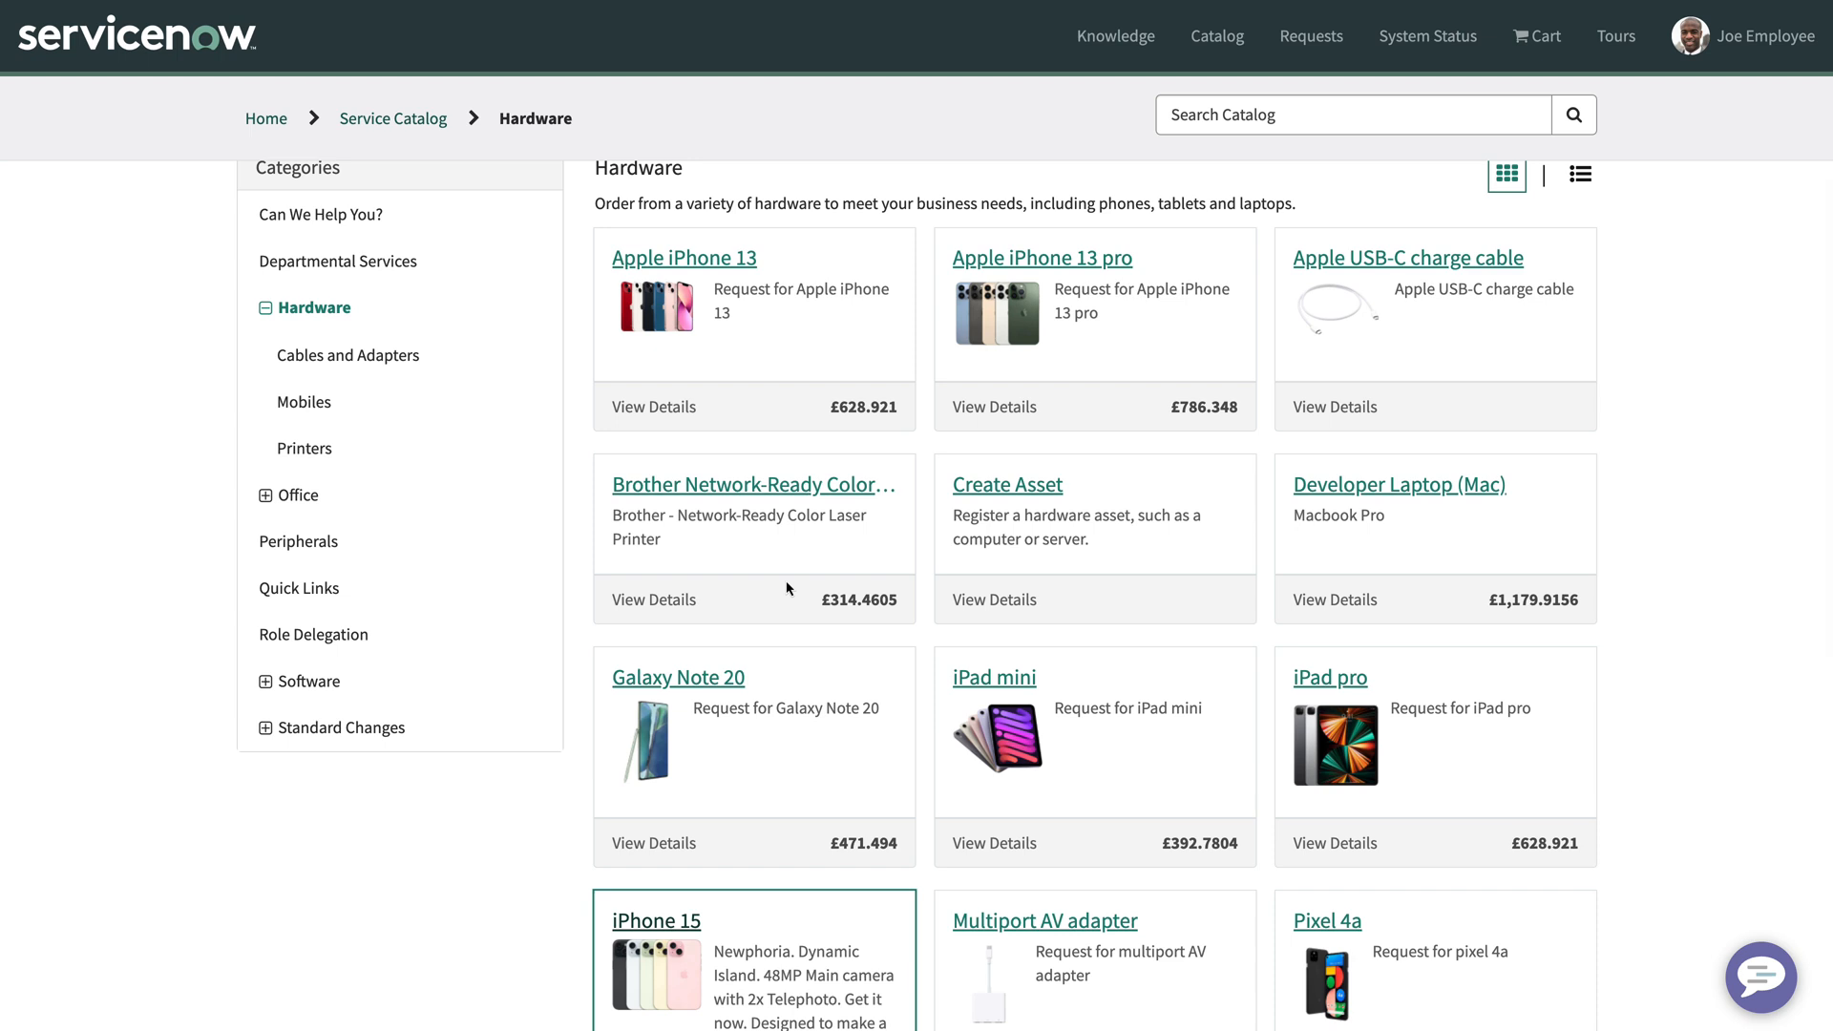
- Open the Create Asset item from the portal's Hardware catalog and look over its form fields
left_click(999, 488)
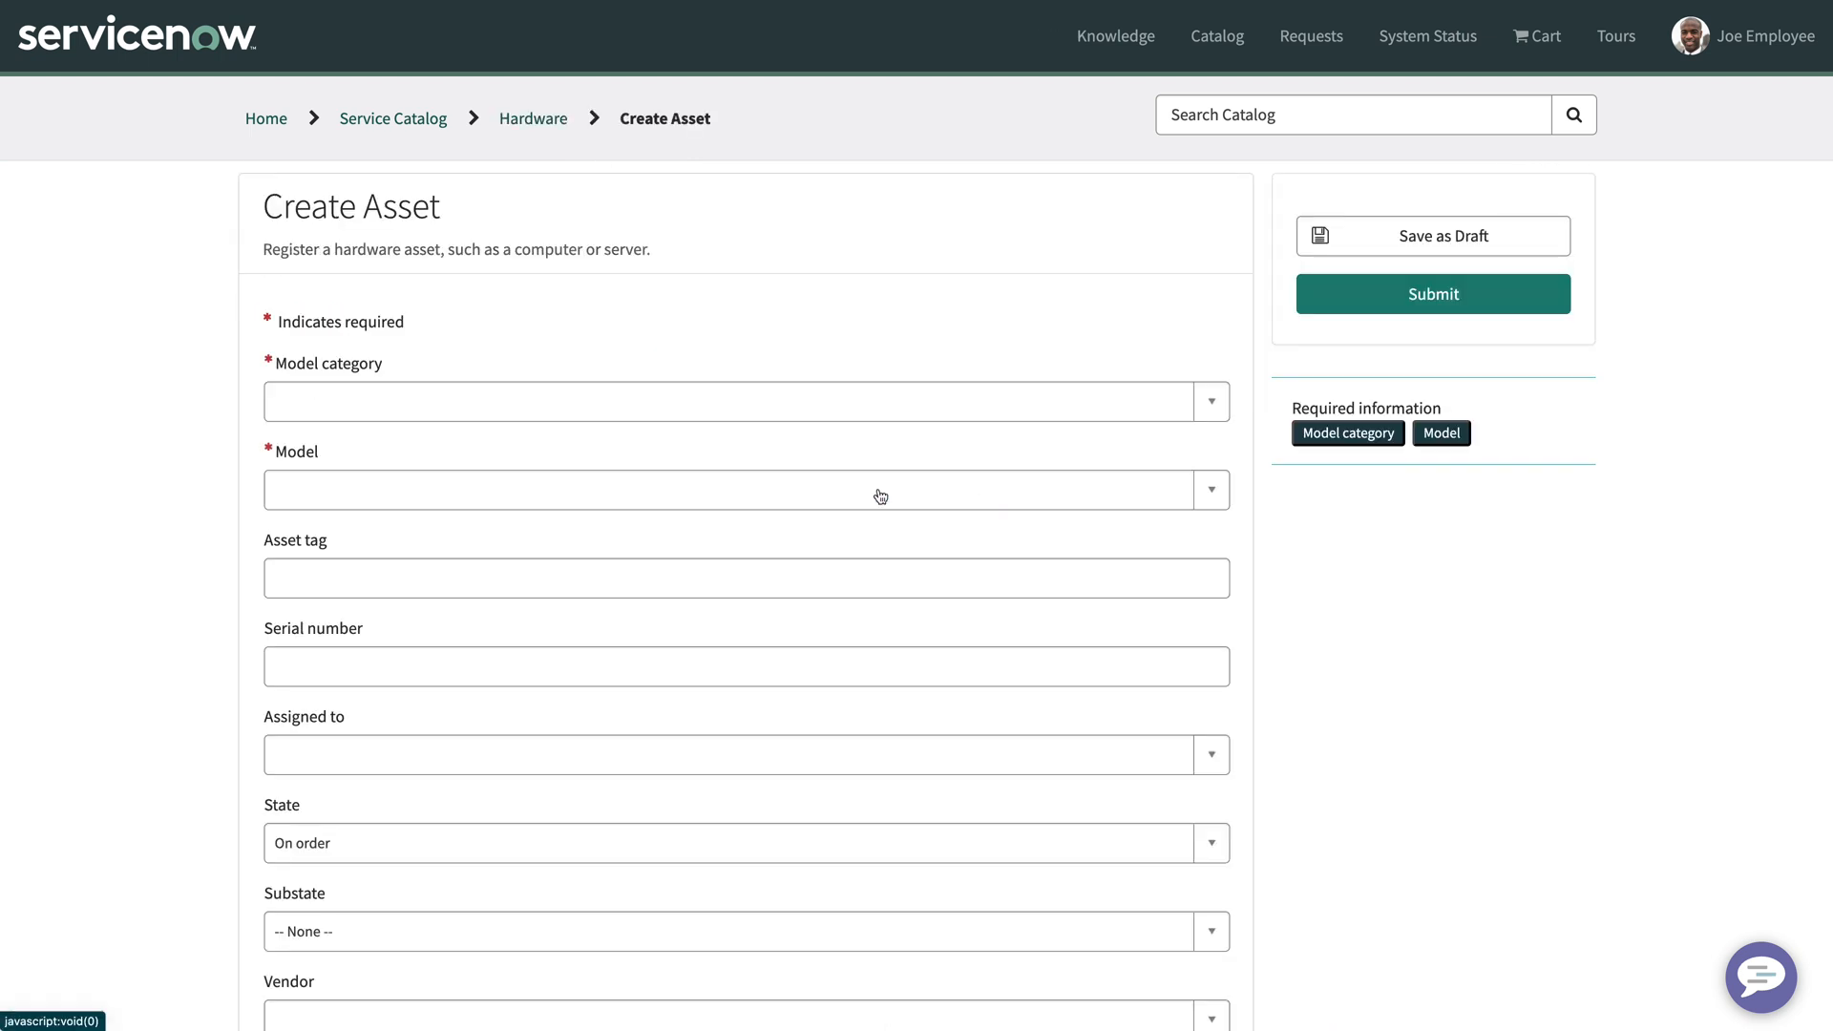
scroll(167, 567, "down", 2)
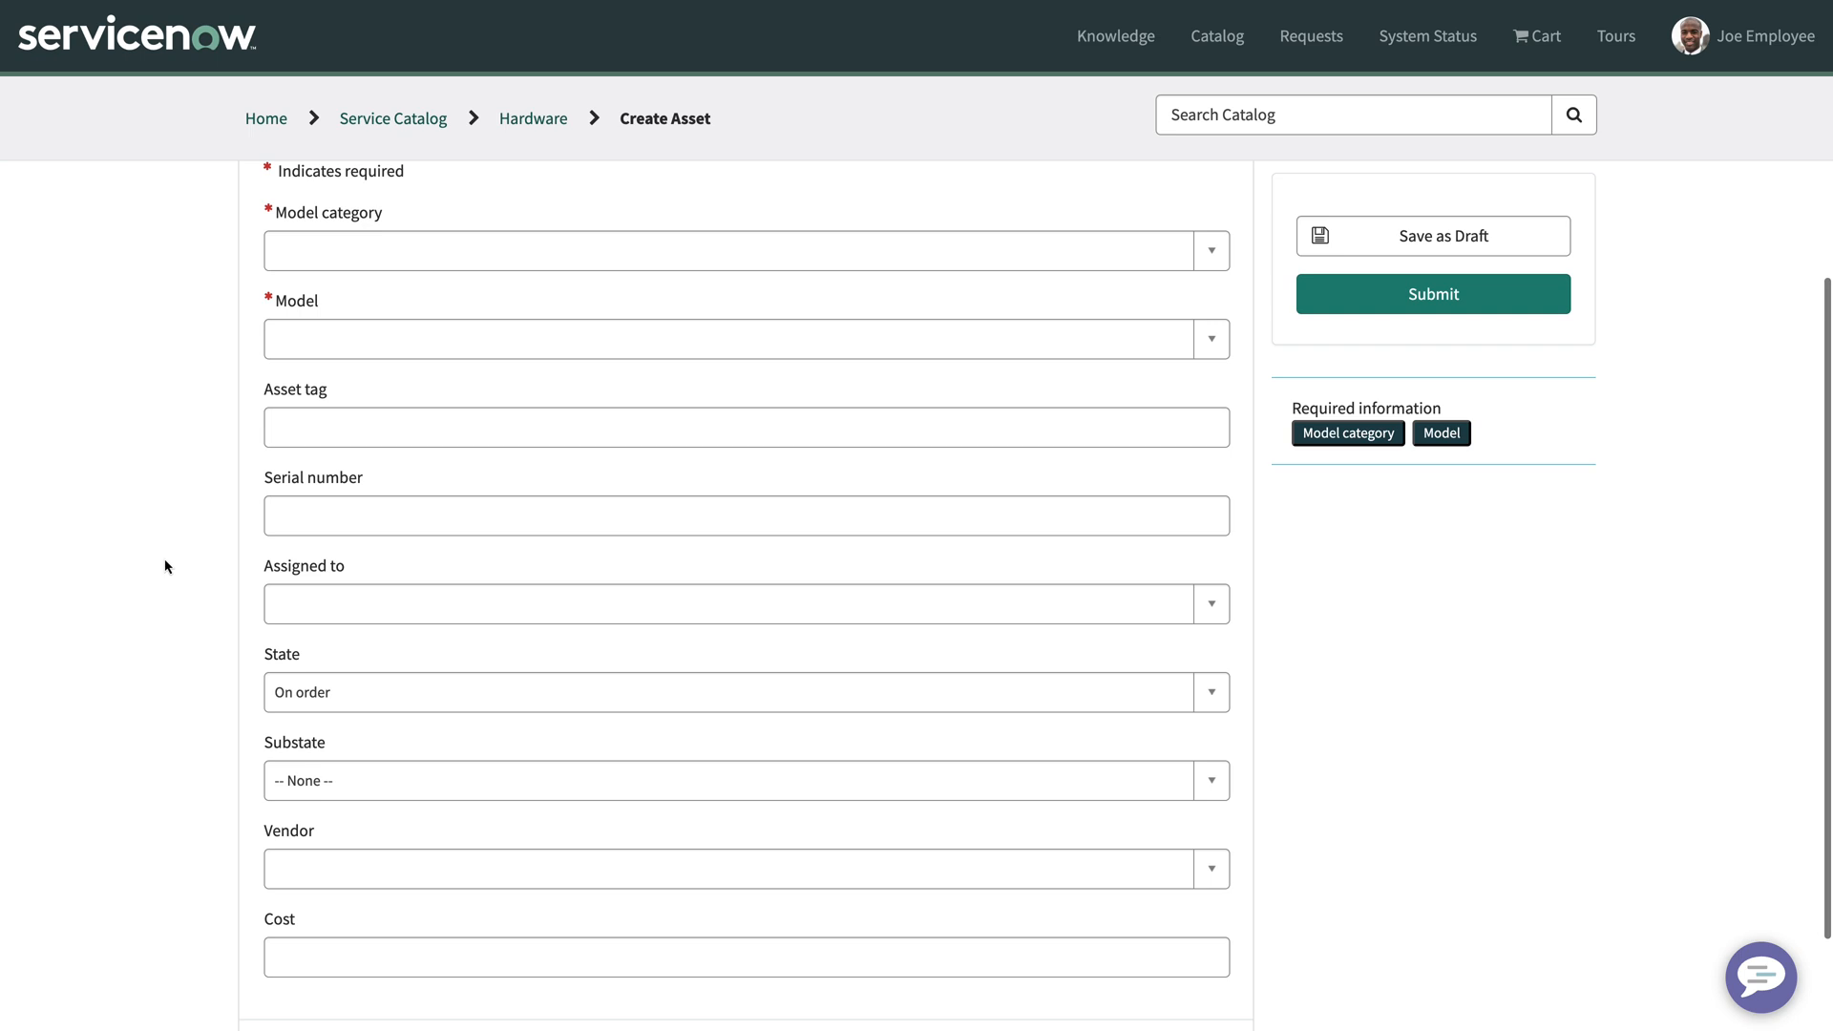
scroll(167, 567, "up", 1)
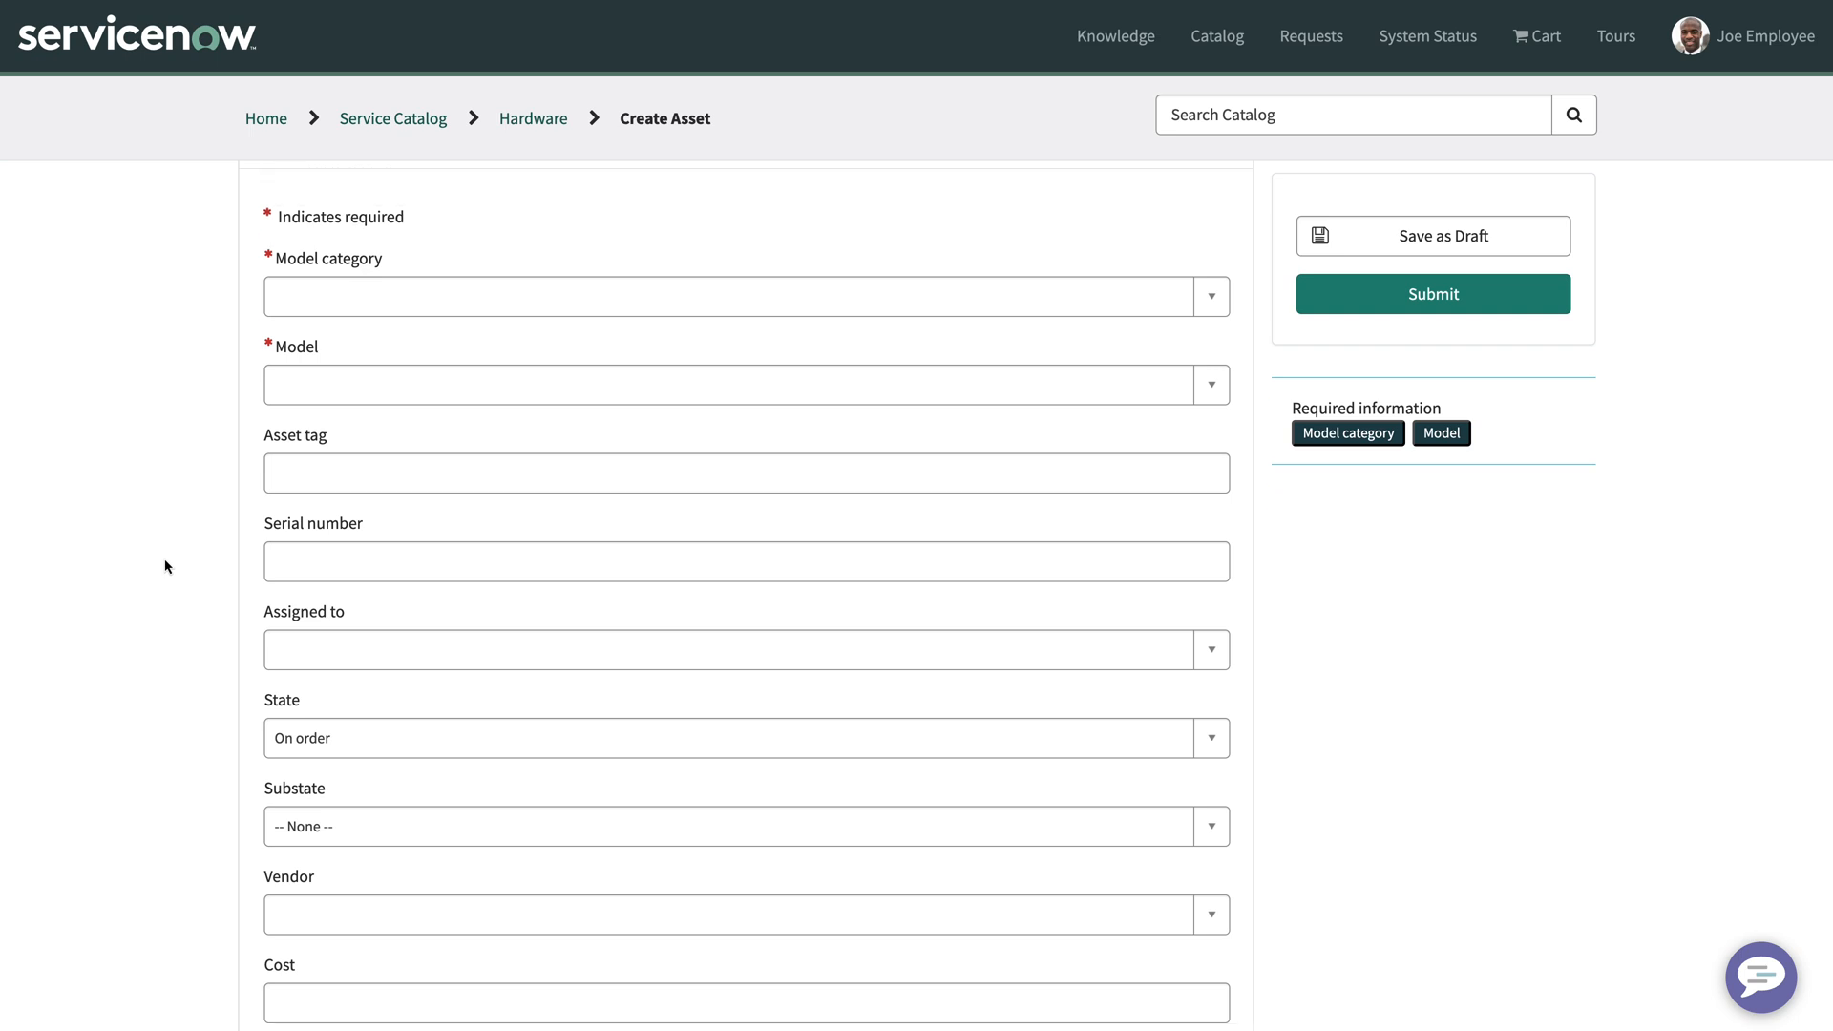
- Set the model category to Computer and the model to Dell Inc. Alienware M17x
left_click(423, 303)
type("com")
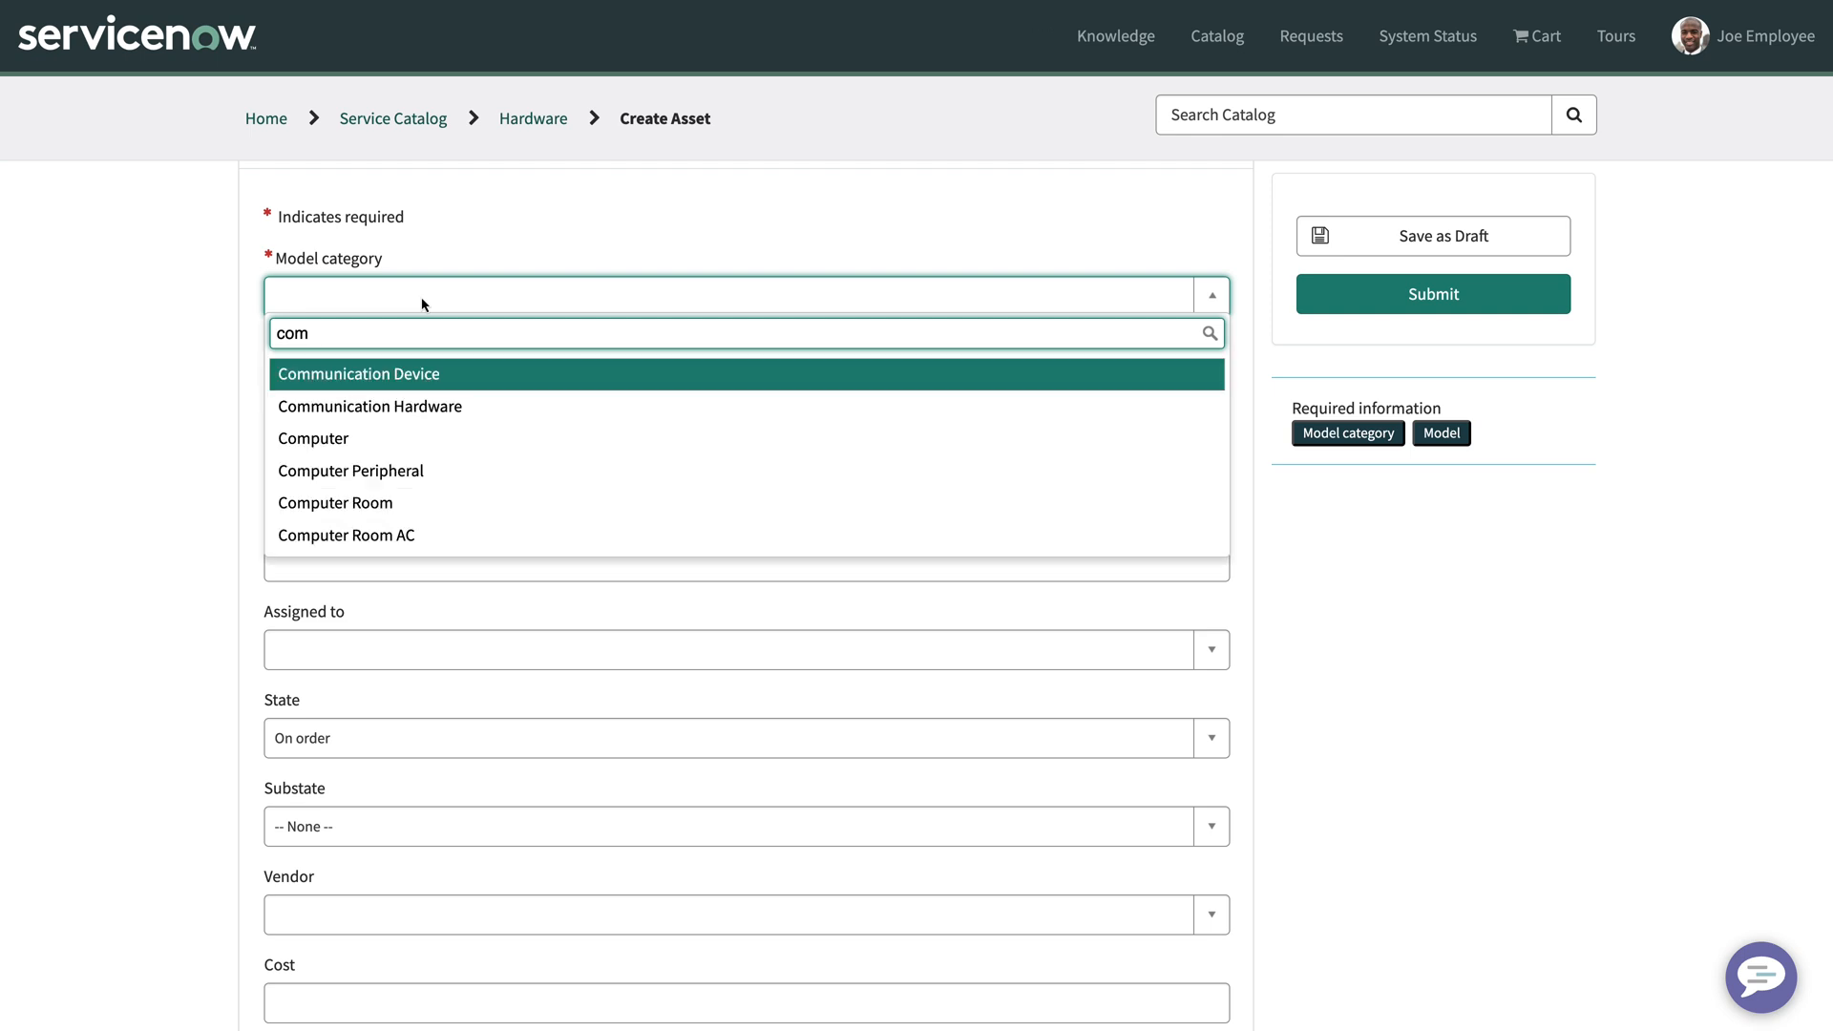
left_click(384, 440)
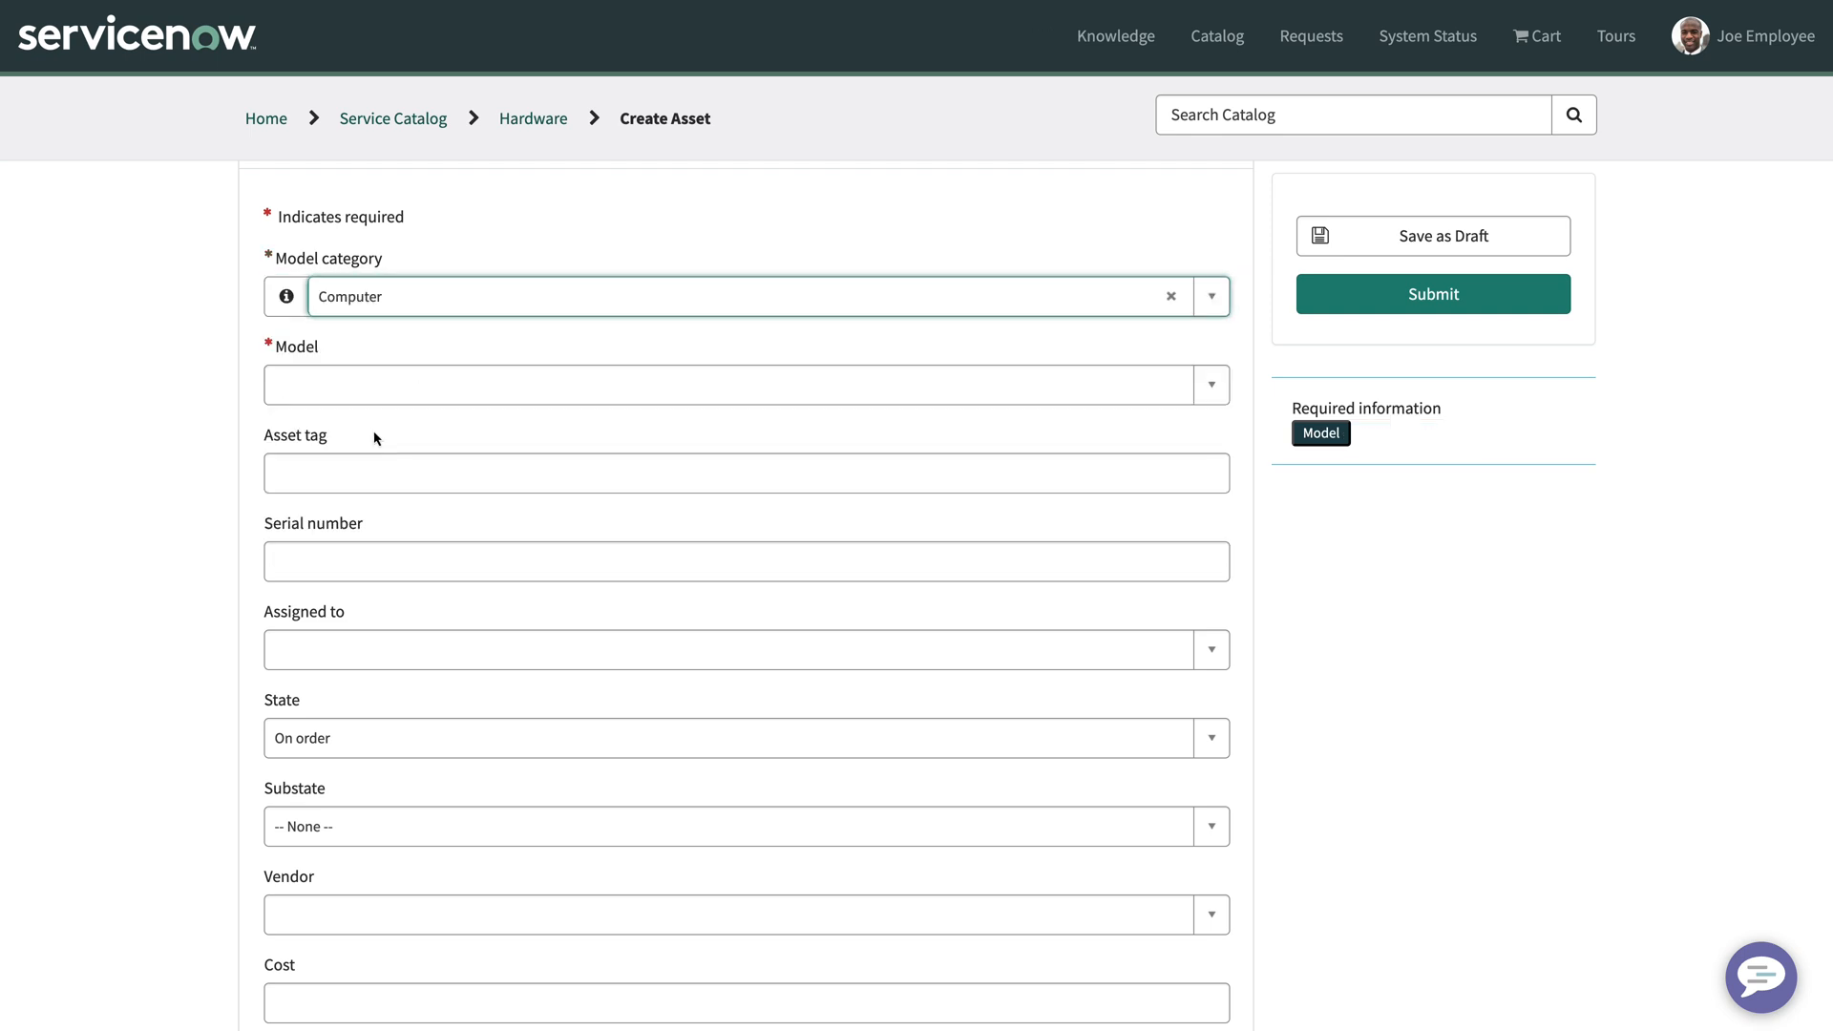
left_click(389, 387)
type("dell")
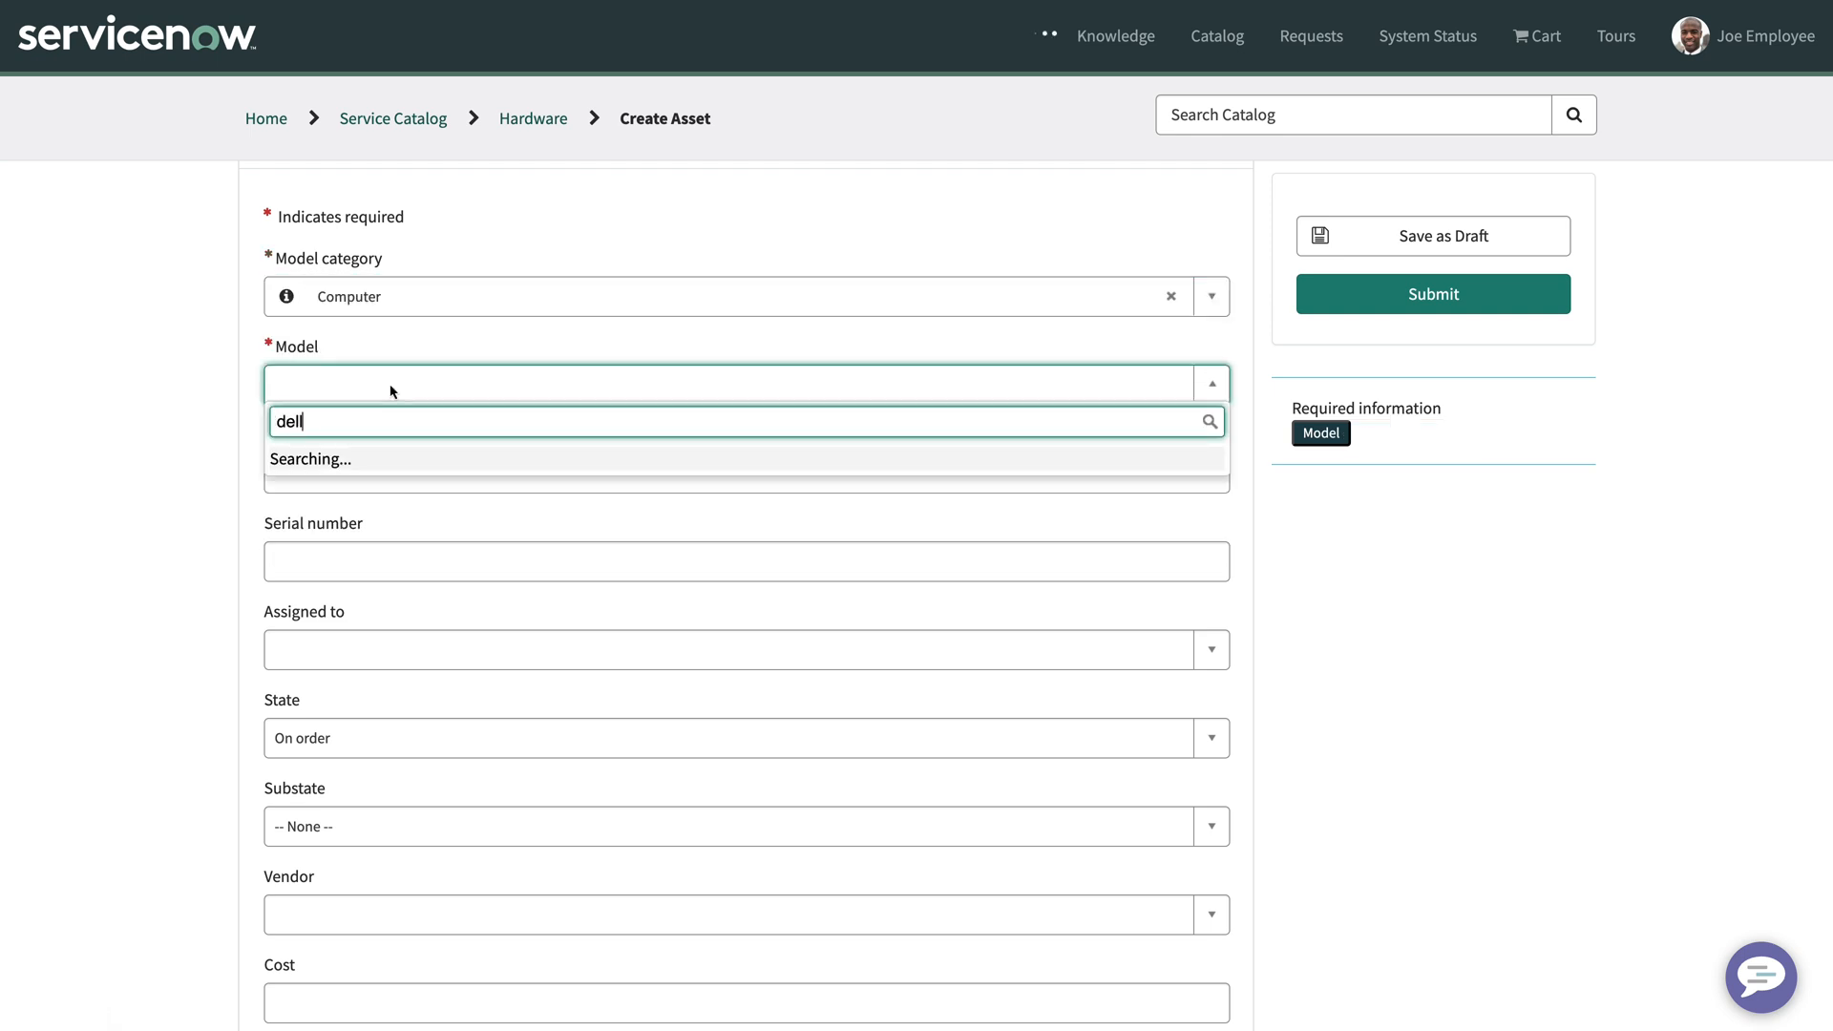
left_click(405, 523)
- Enter asset tag ACME1000 and serial number DELL1000 for the new asset
left_click(356, 419)
type("ACME1000")
left_click(339, 508)
type("DELL1000")
- Choose the first listed user as the asset's assignee and set its state to In use
left_click(330, 600)
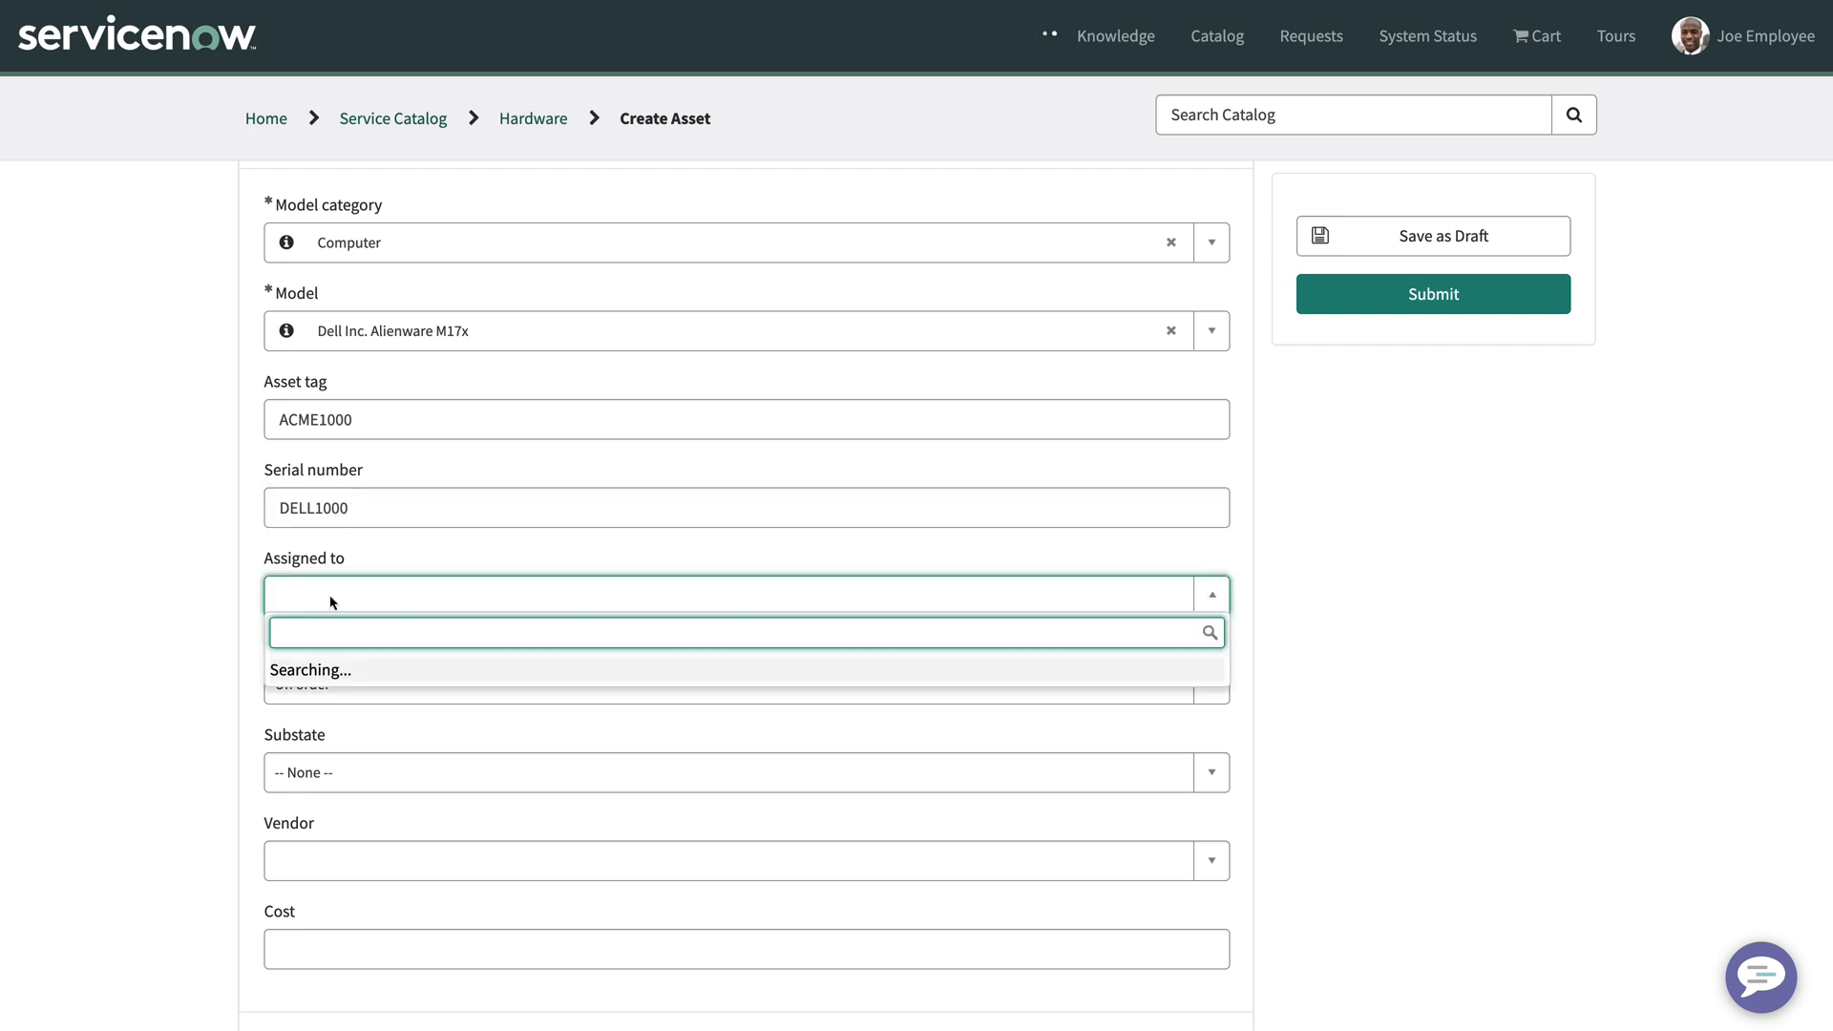
left_click(368, 671)
left_click(368, 684)
left_click(356, 855)
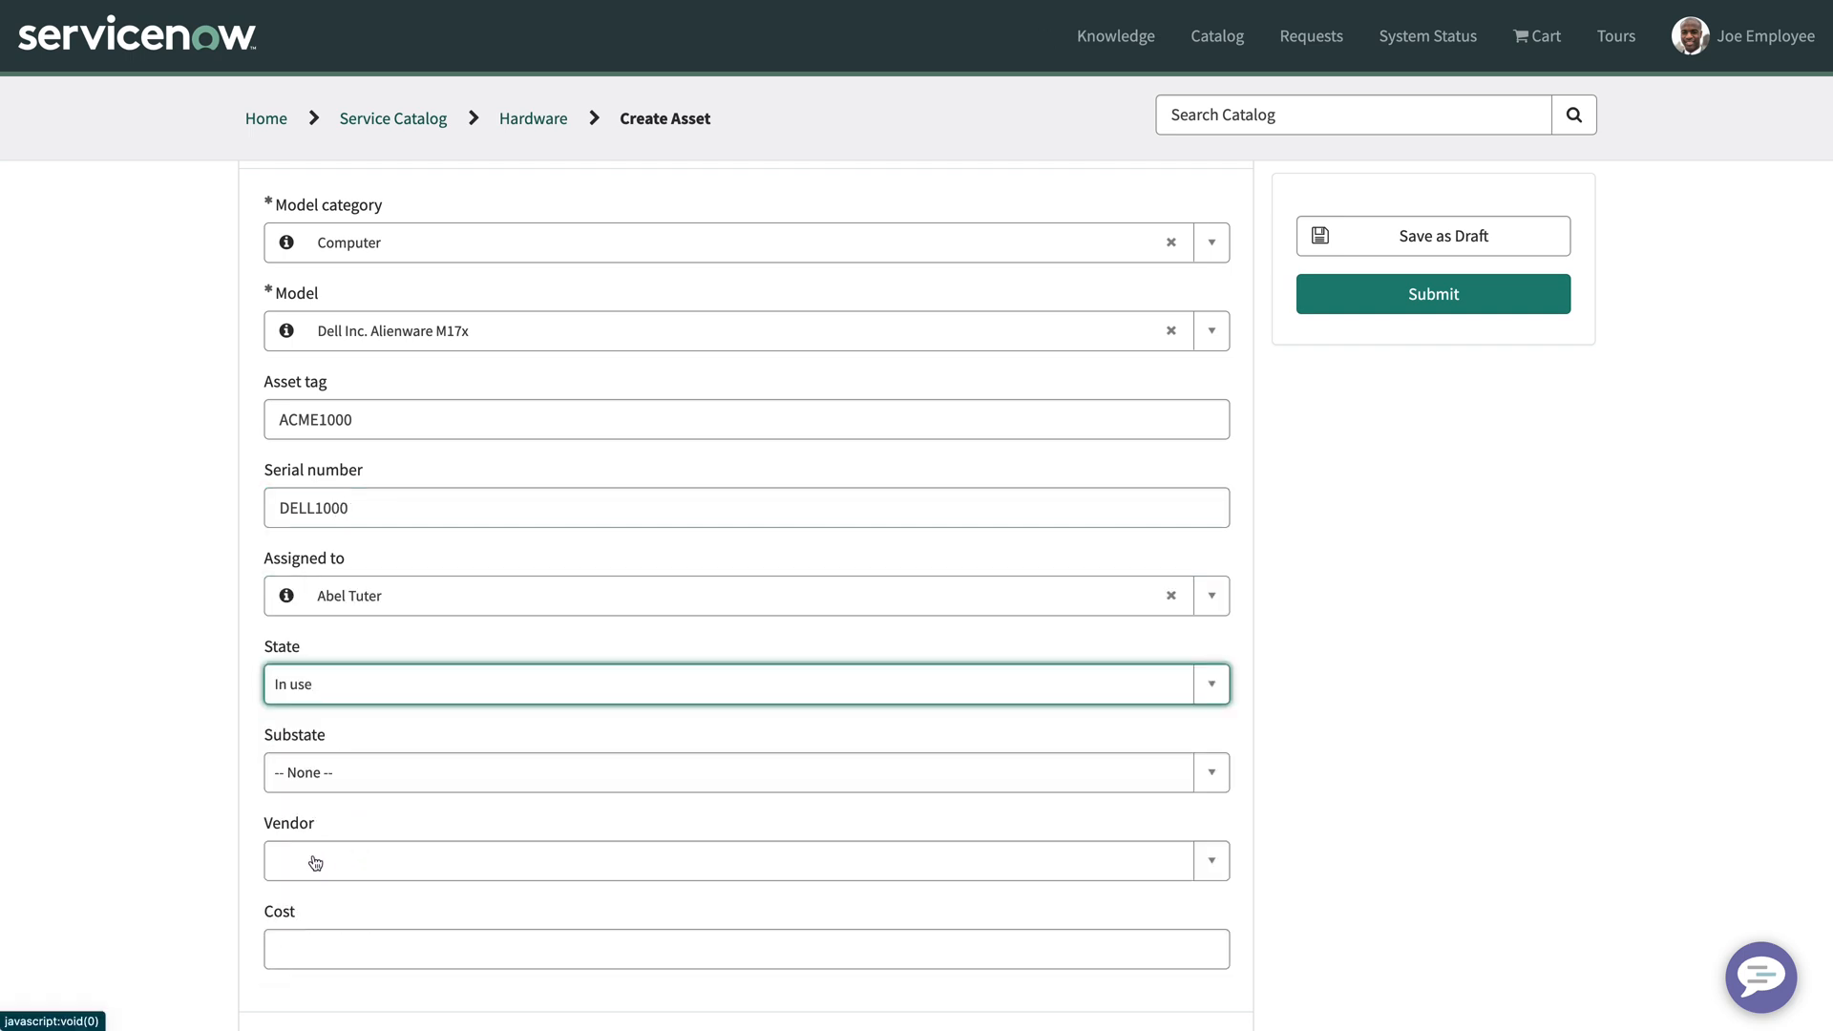
- Check the available vendors, leave the vendor empty, and set the asset's cost to 1000.00
left_click(353, 862)
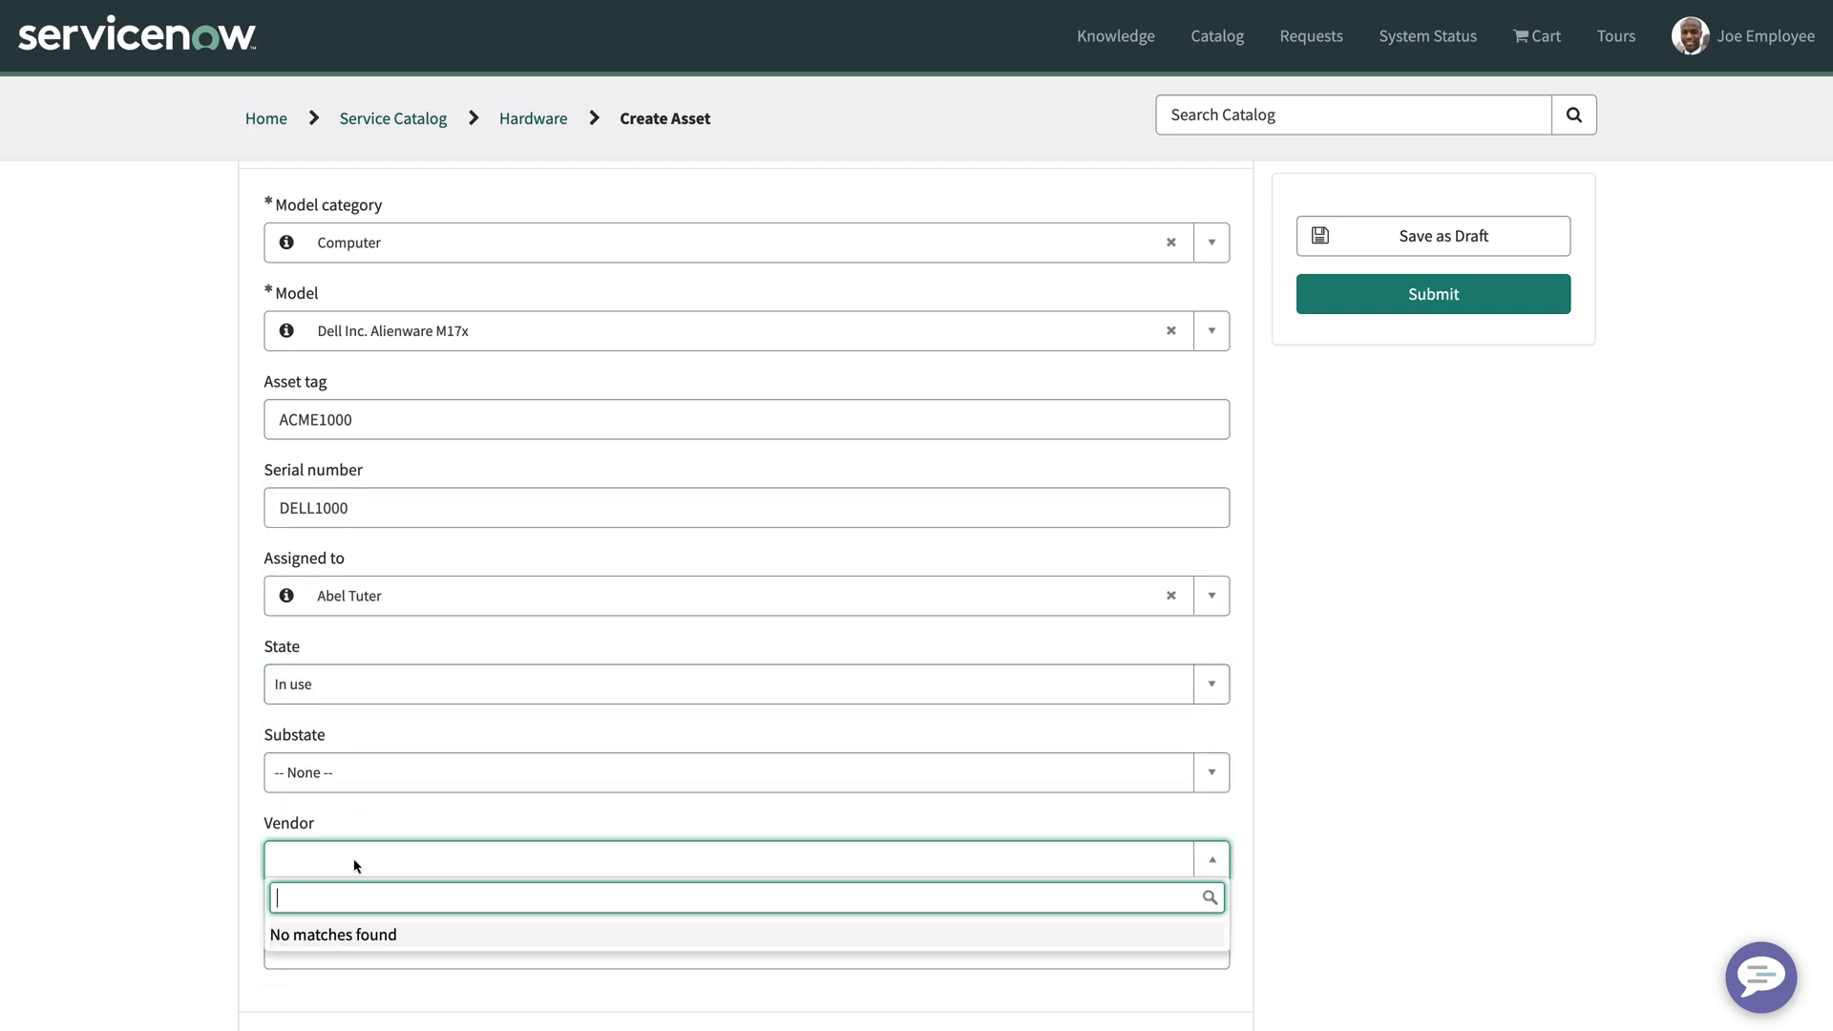
left_click(354, 866)
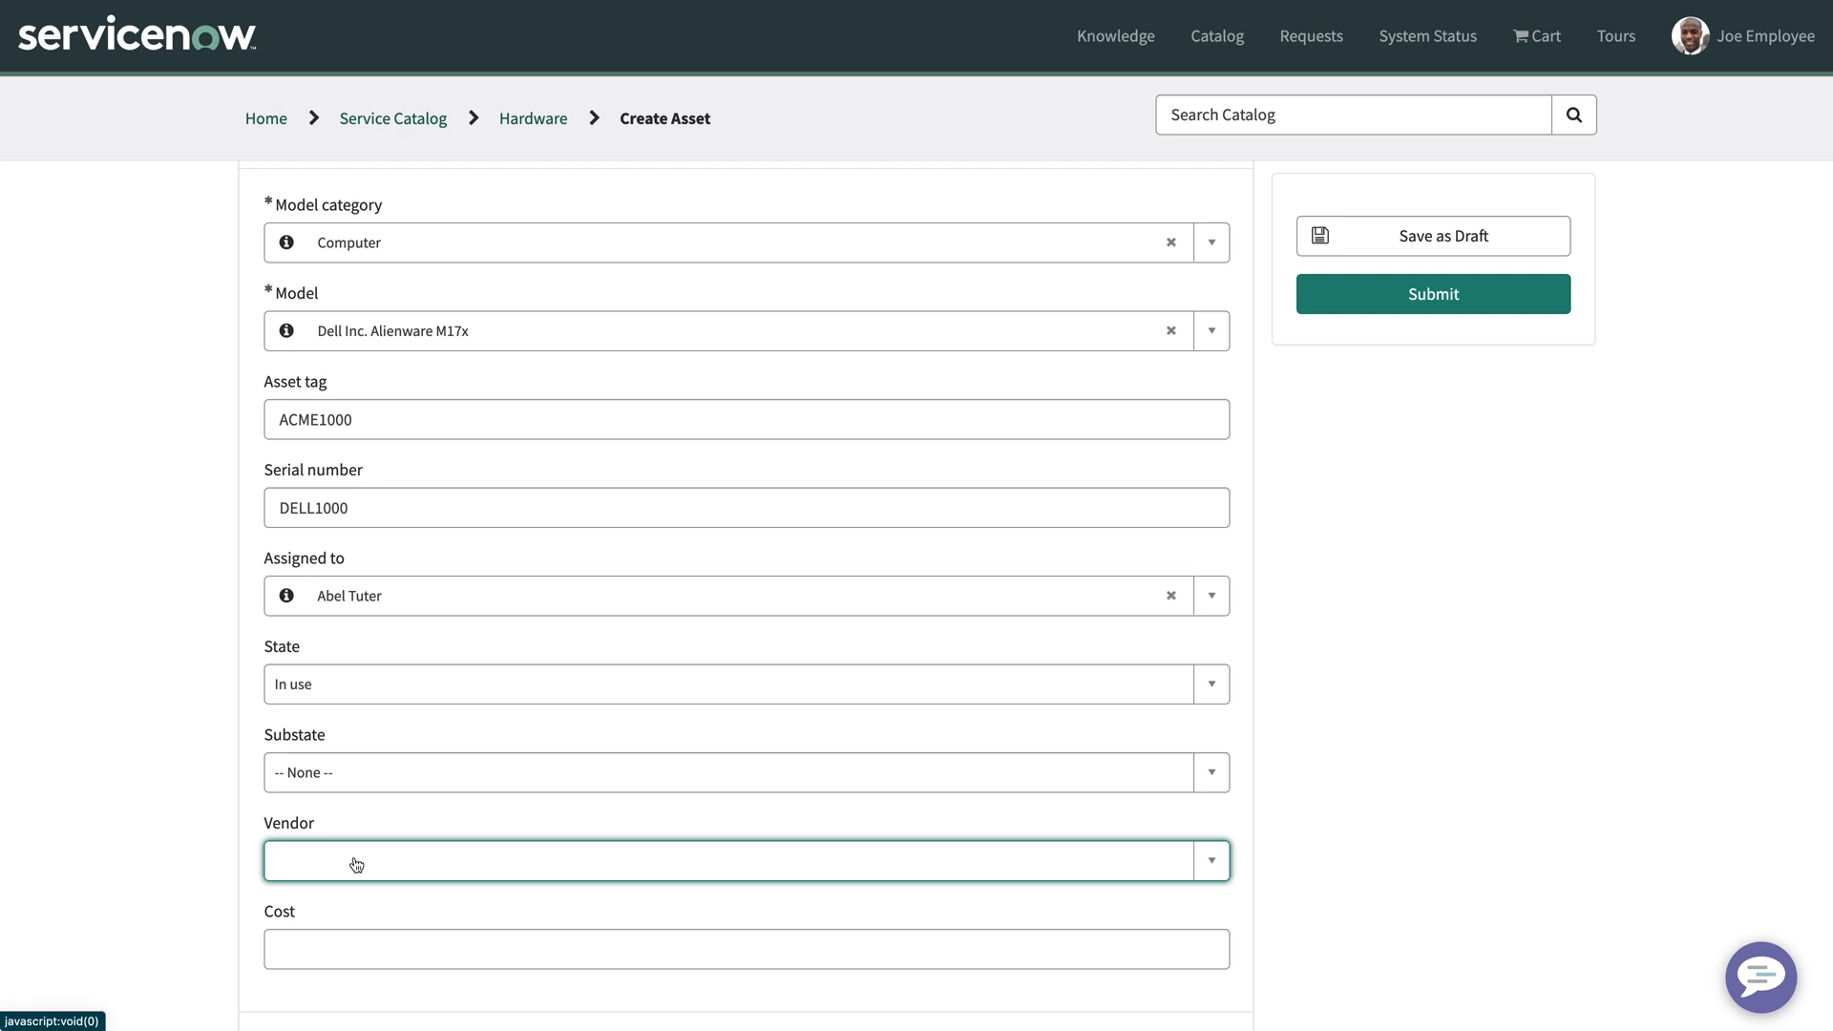
left_click(333, 949)
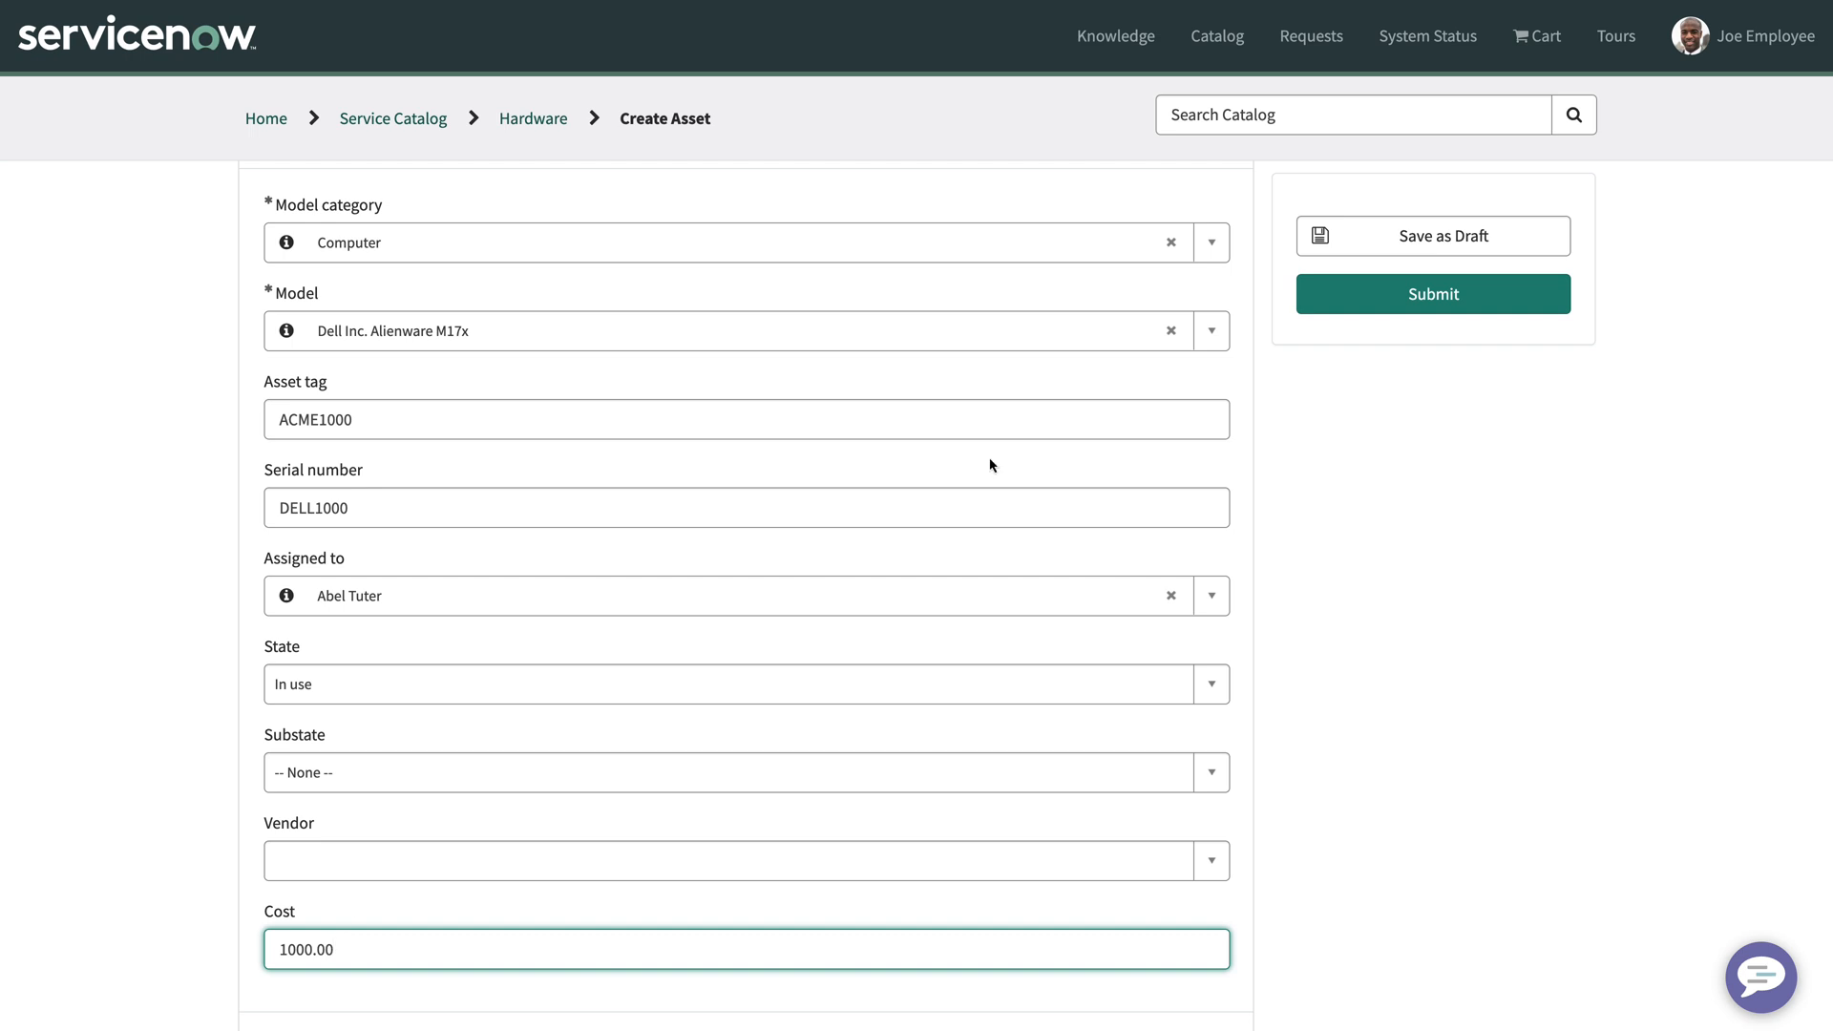
- Submit the Create Asset form and open the ACME1000 record from the Hardware asset list
left_click(1433, 295)
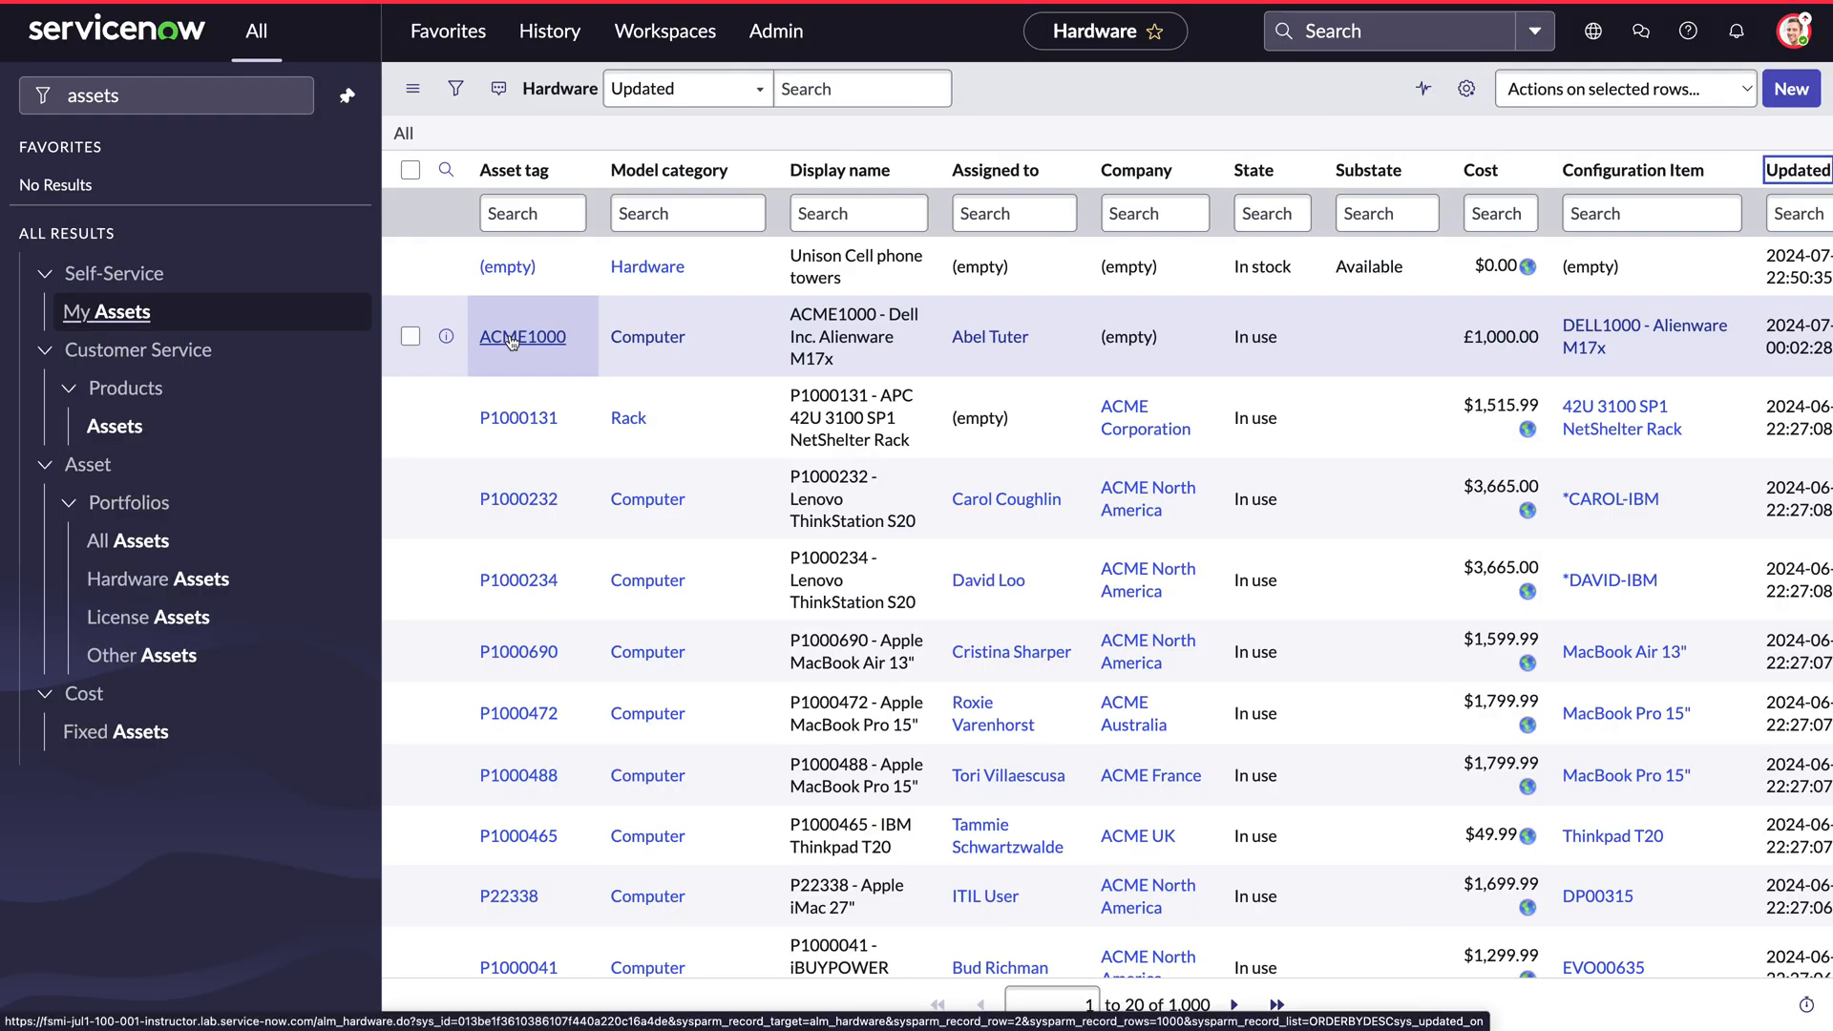
left_click(513, 339)
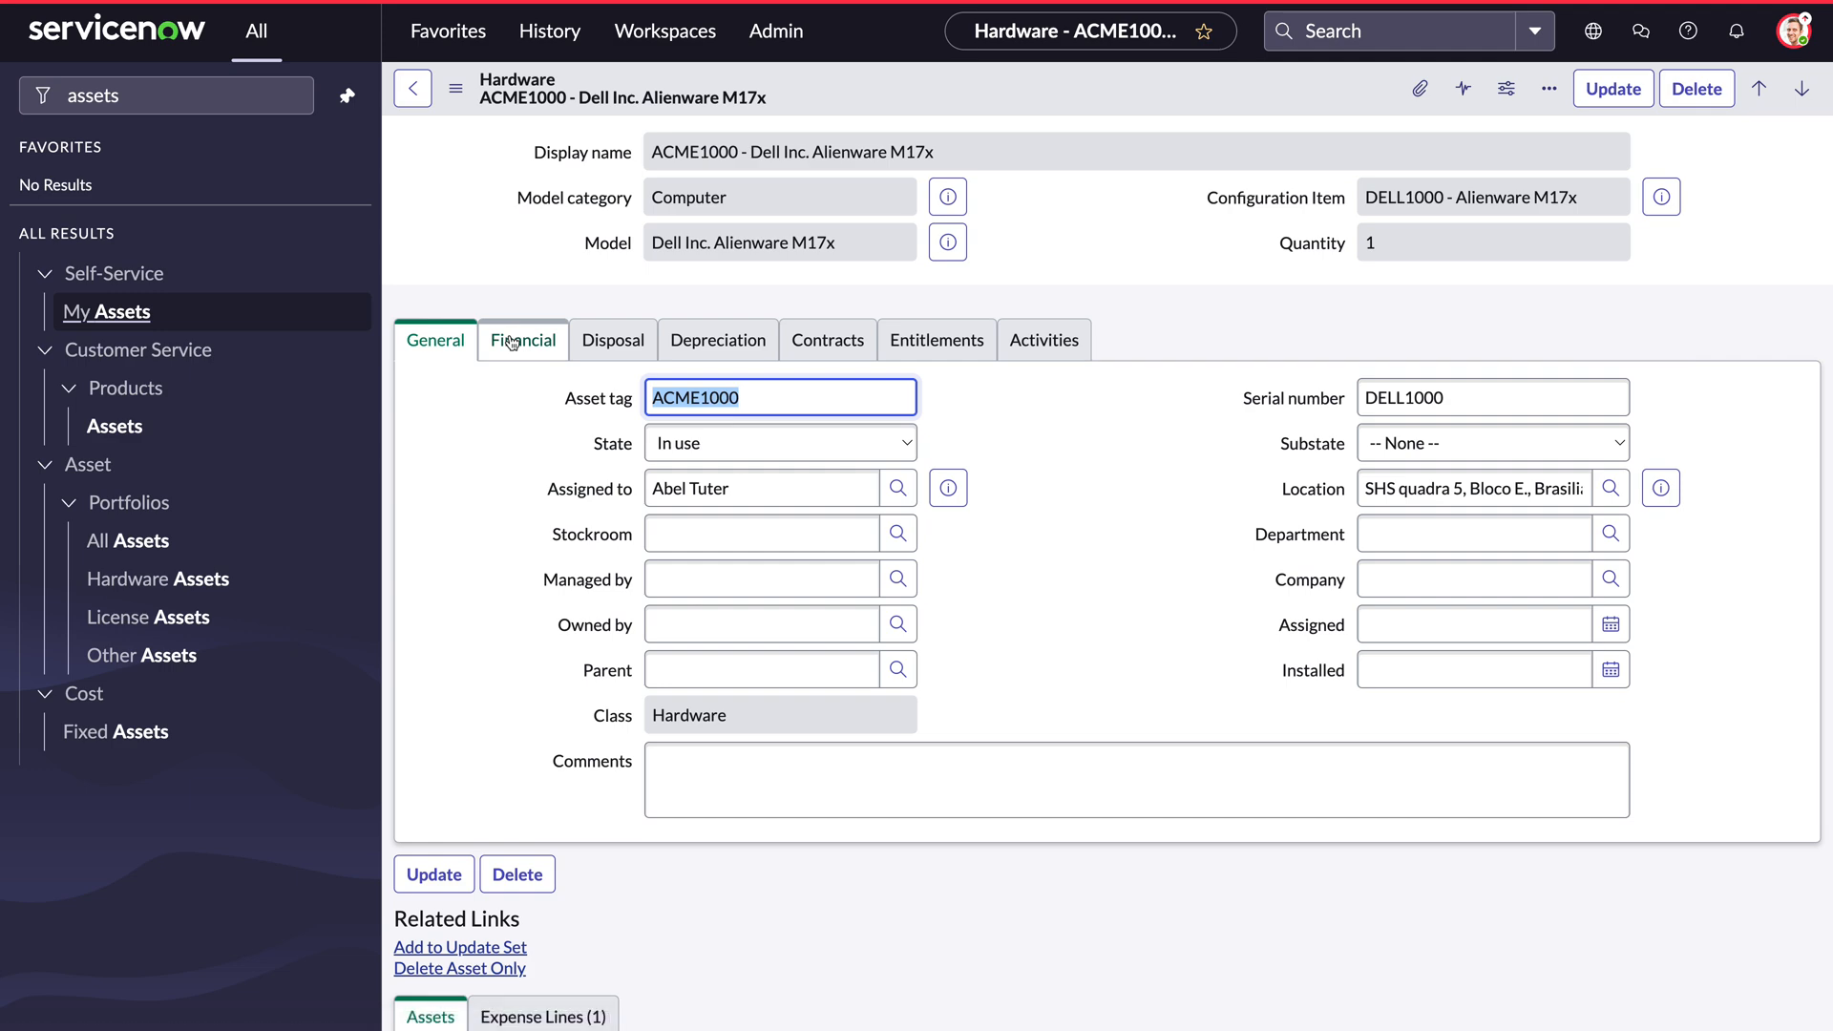